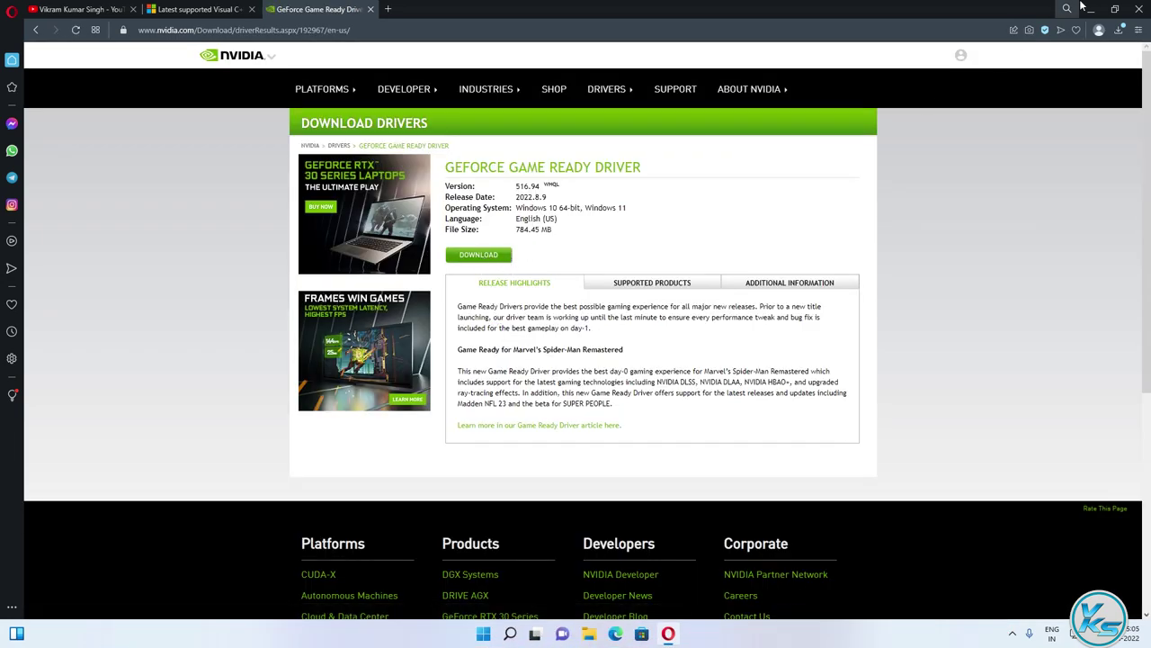
Check the Control Panel's installed programs list for the Microsoft Visual C++ 2015-2022 Redistributables (x64 and x86) and the NVIDIA Graphics Driver
key("super+d")
double_click(24, 268)
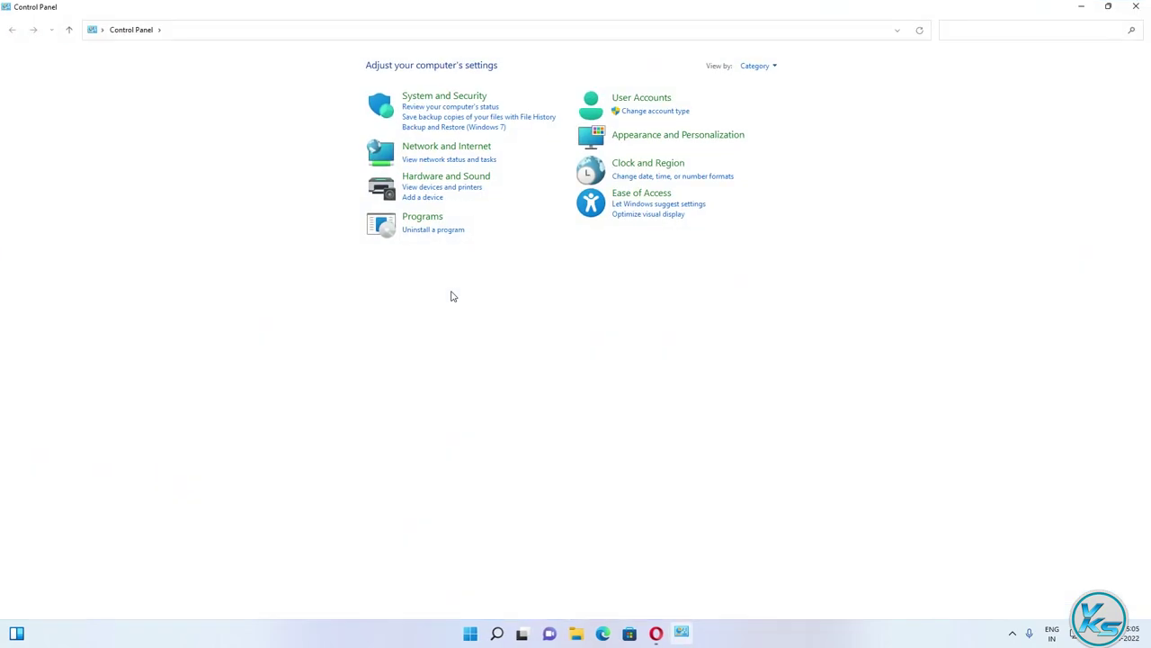
left_click(437, 240)
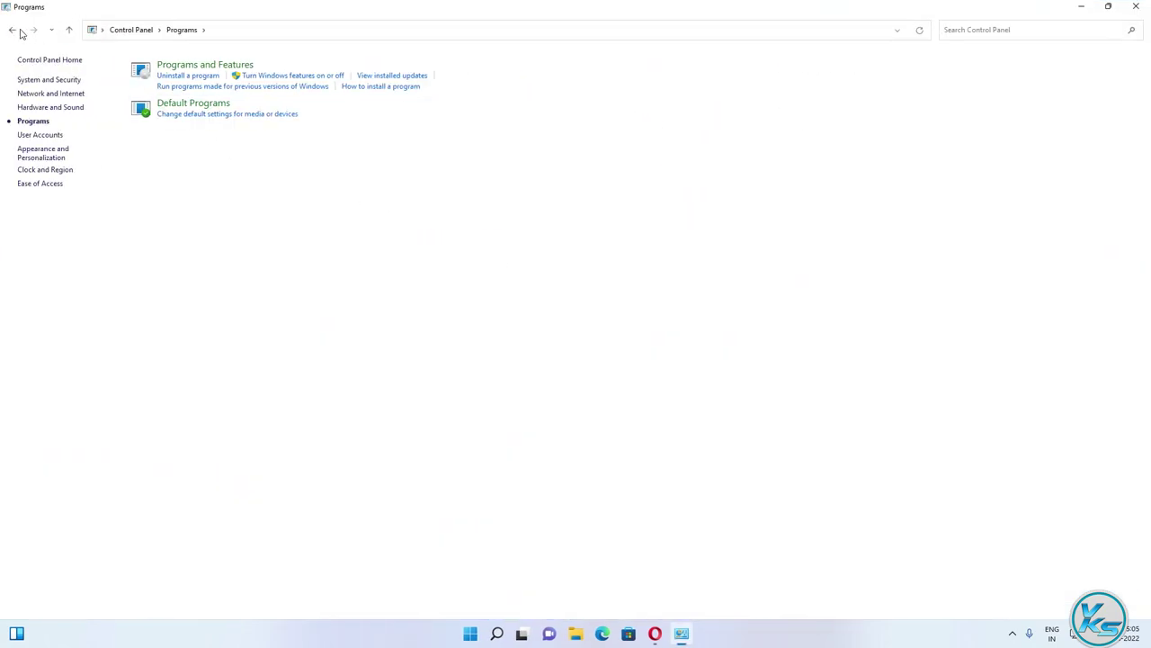
left_click(20, 32)
left_click(478, 233)
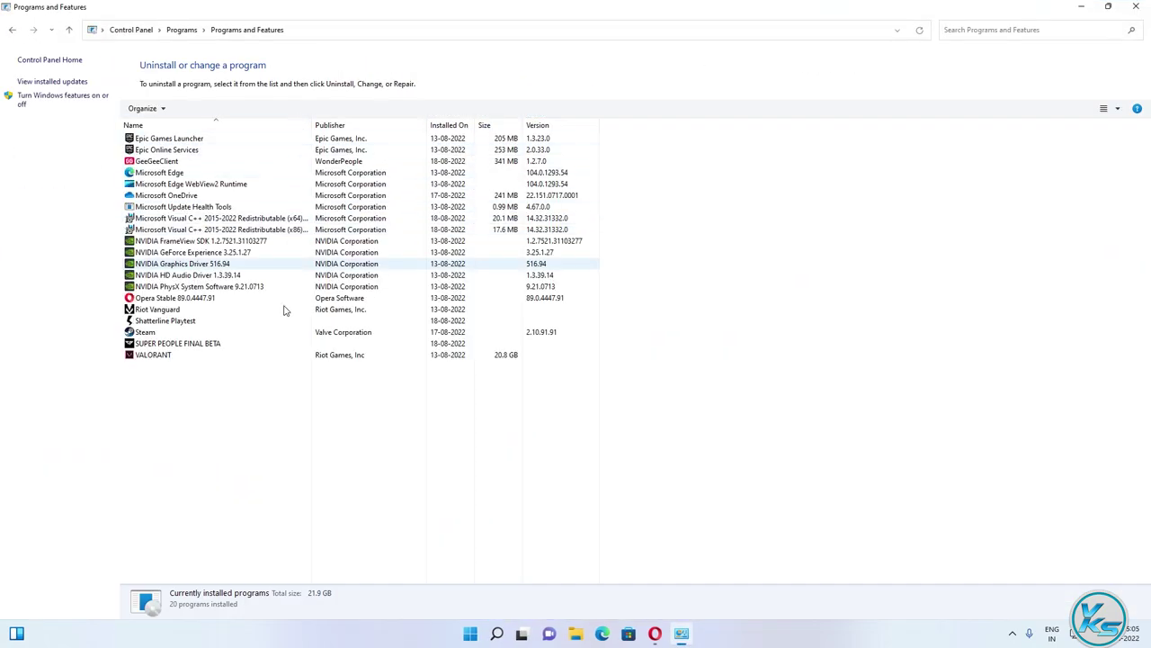
left_click(252, 218)
left_click(251, 231)
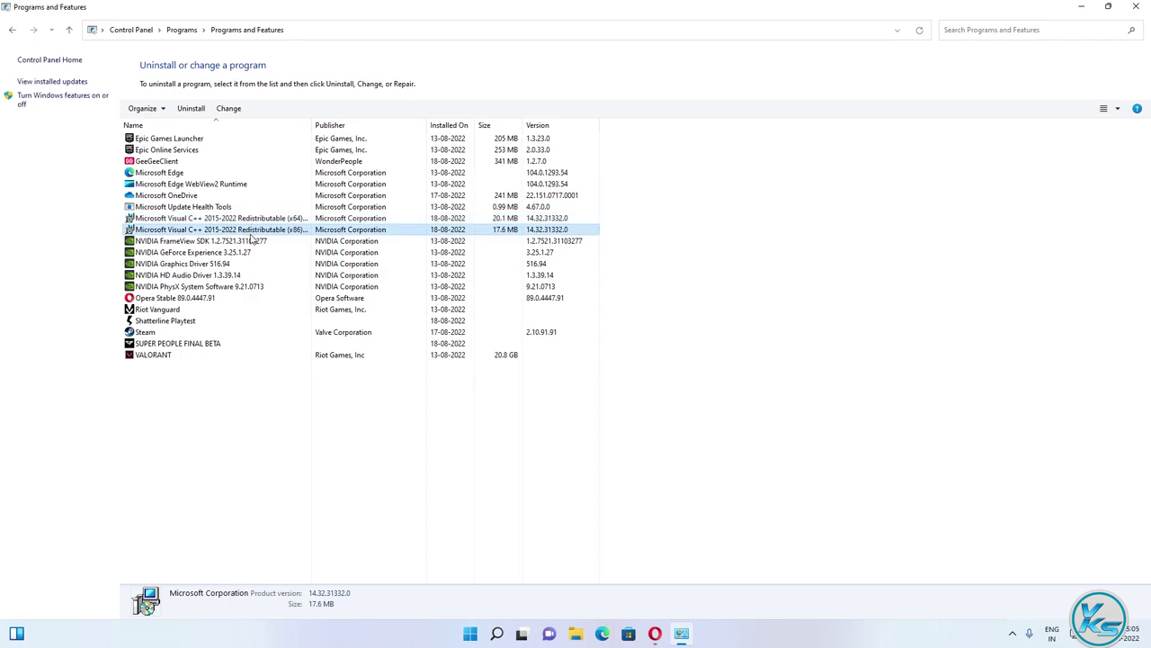
left_click(216, 265)
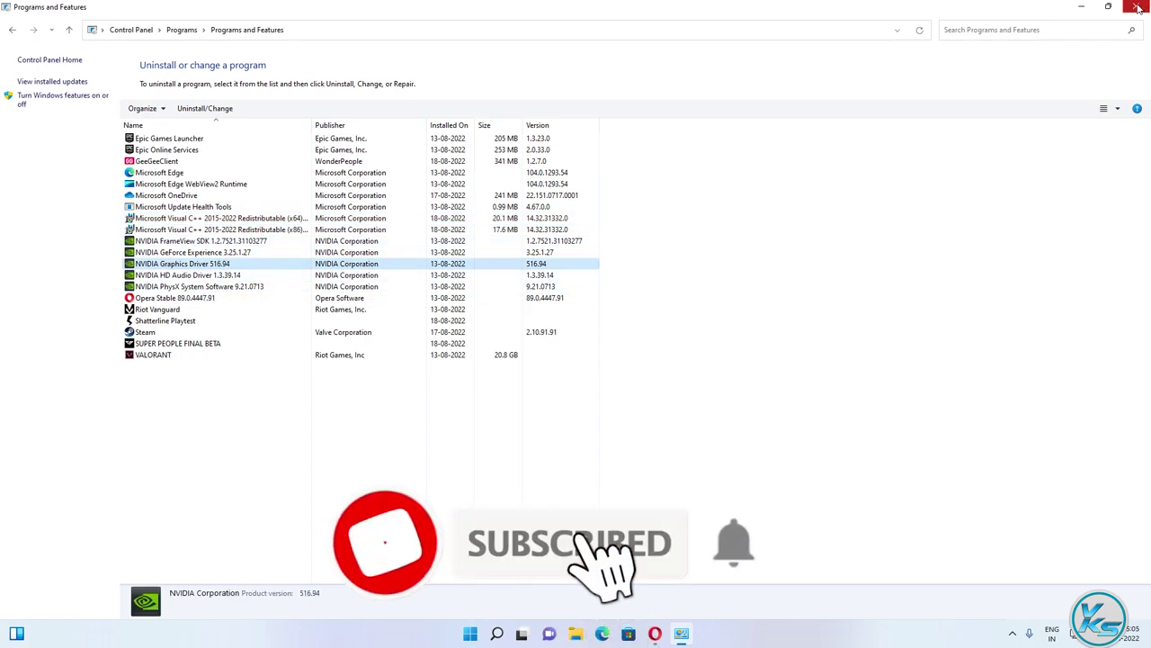
left_click(1118, 10)
Search Windows for Steam and follow its shortcut's file location to the installation folder in Program Files (x86)
left_click(510, 633)
type("steam")
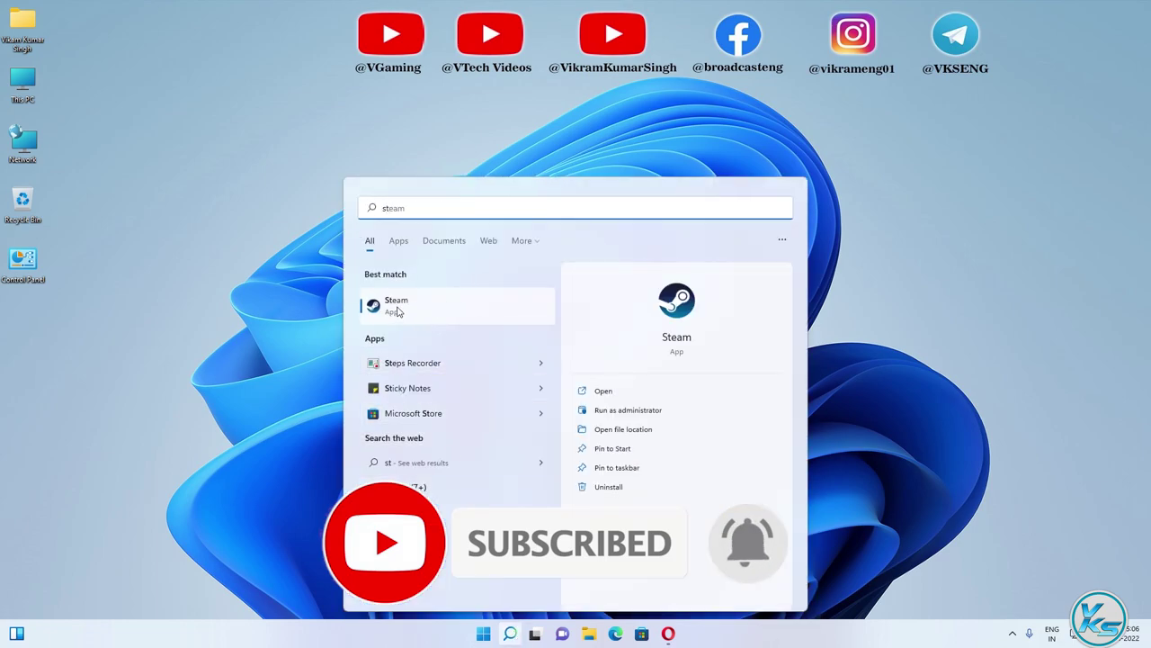
right_click(399, 312)
left_click(432, 343)
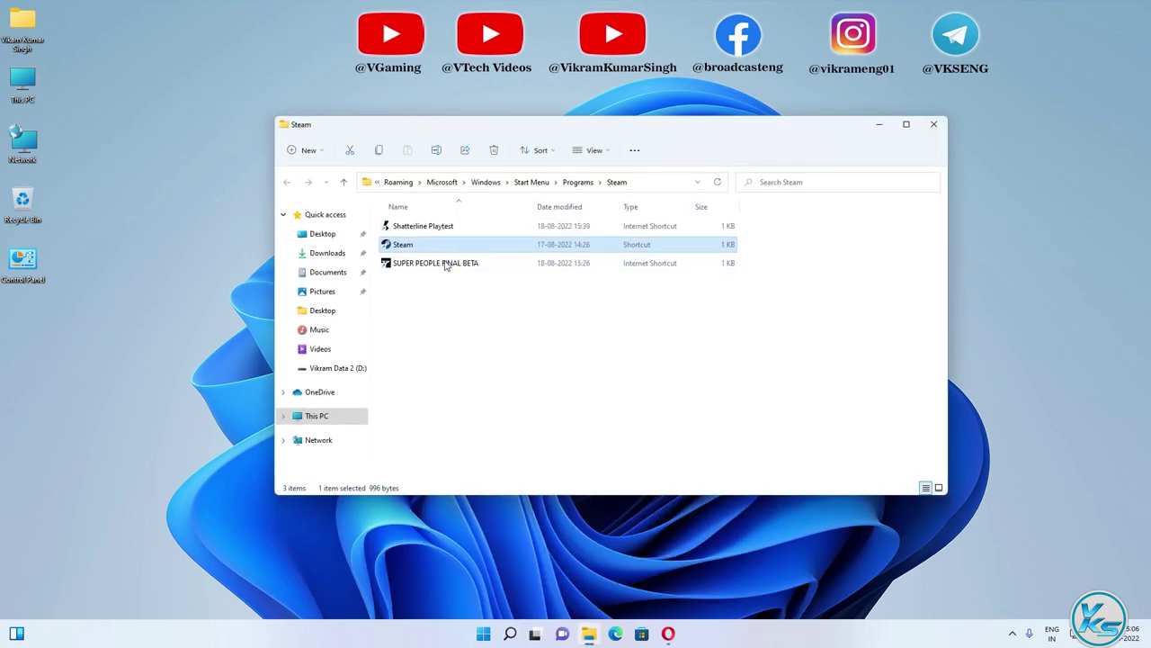
right_click(415, 250)
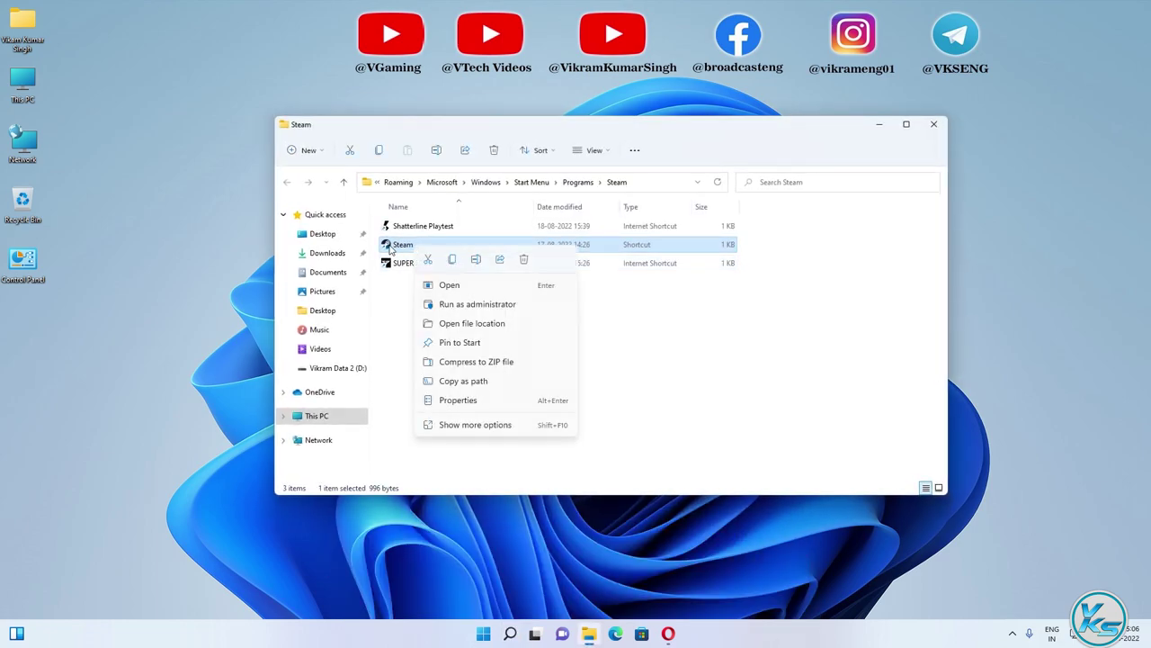
left_click(467, 325)
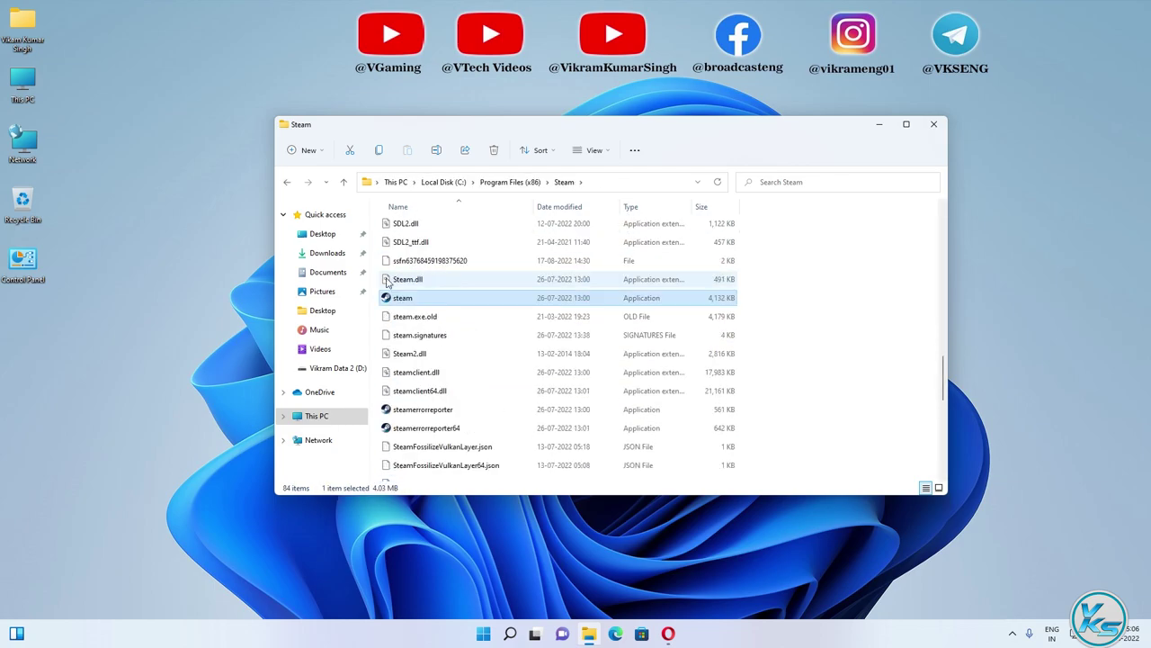
In the steam application's compatibility properties, turn off compatibility mode, Disable fullscreen optimizations and Run this program as an administrator, and close the folder
right_click(403, 300)
left_click(438, 434)
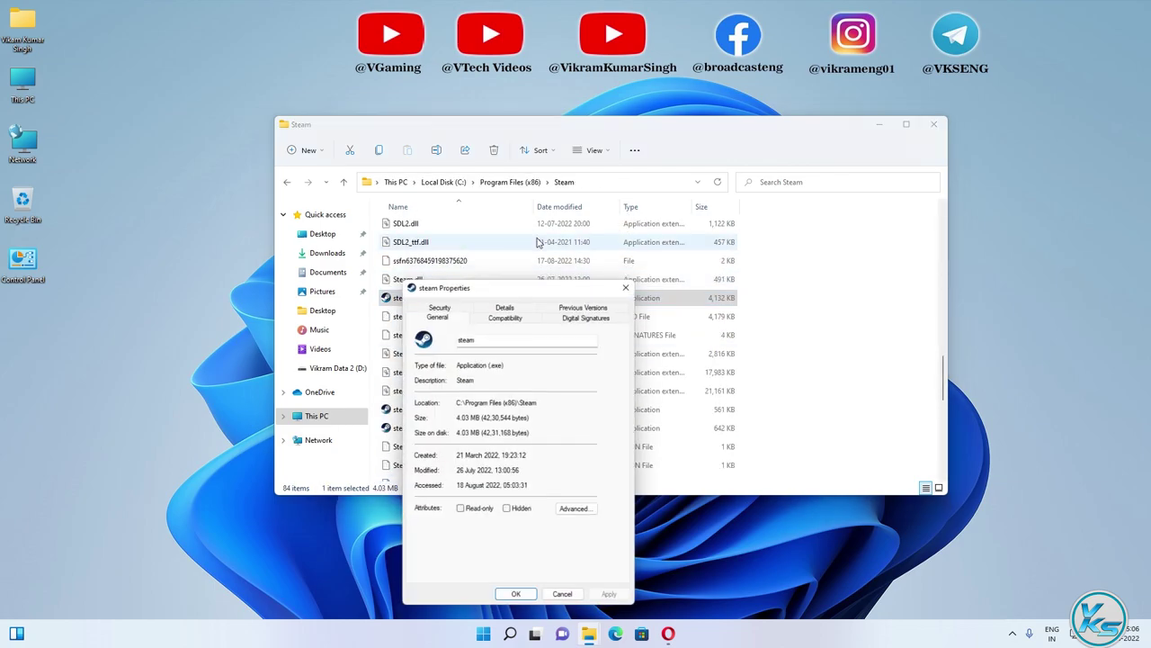
left_click_drag(526, 289, 678, 128)
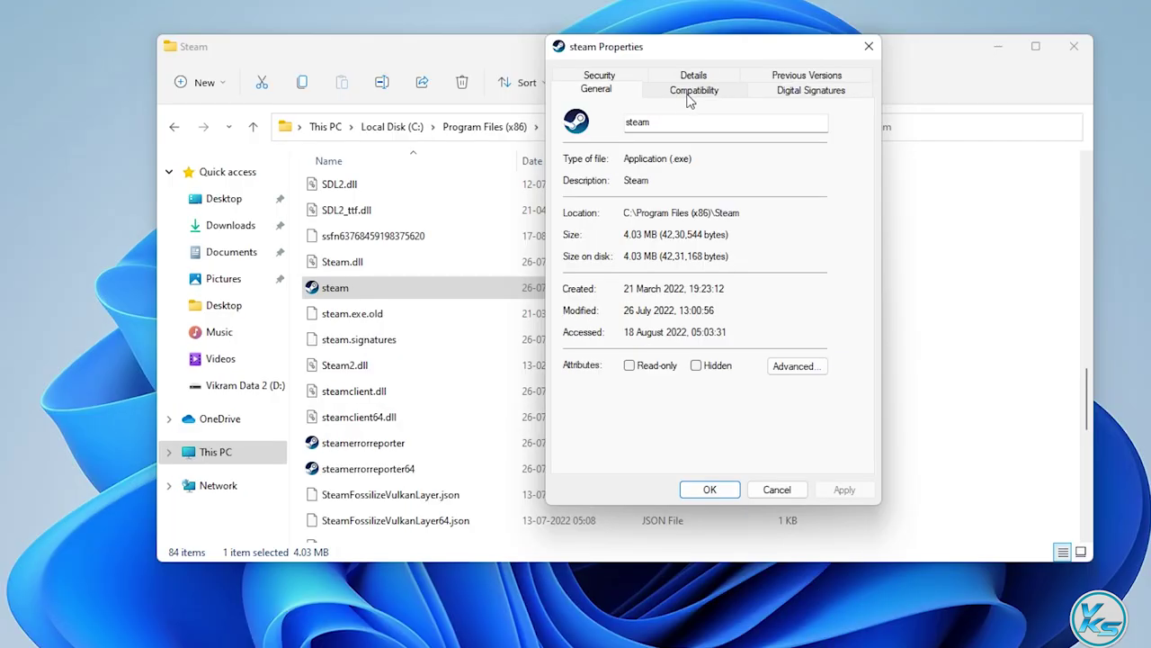
left_click(692, 92)
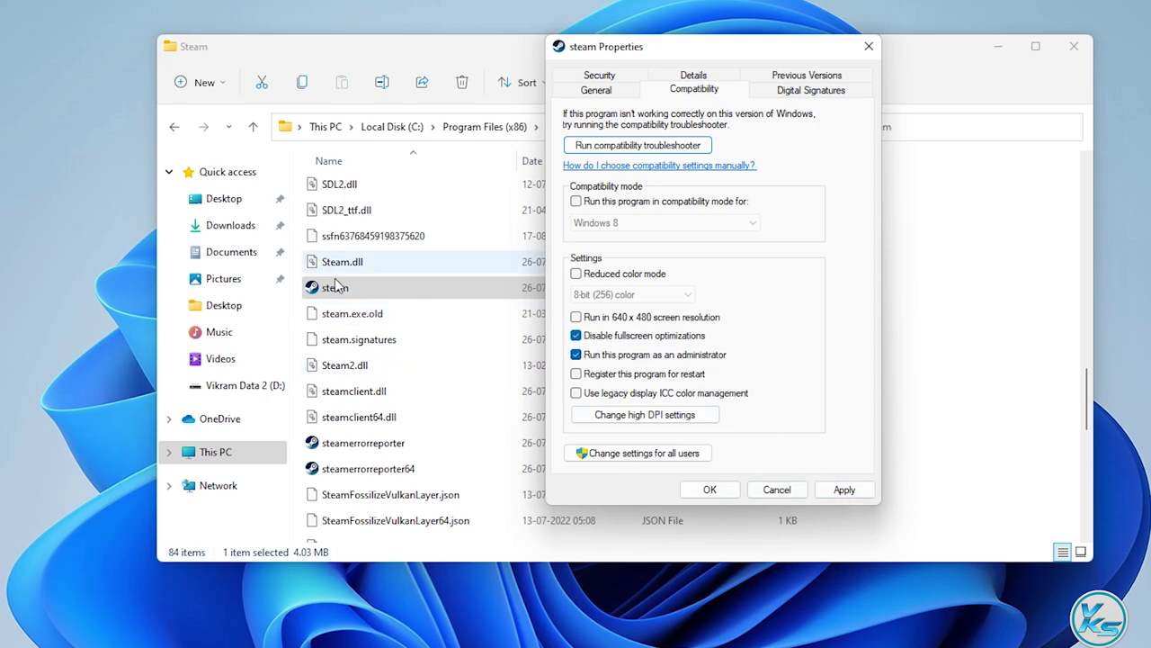
left_click(575, 334)
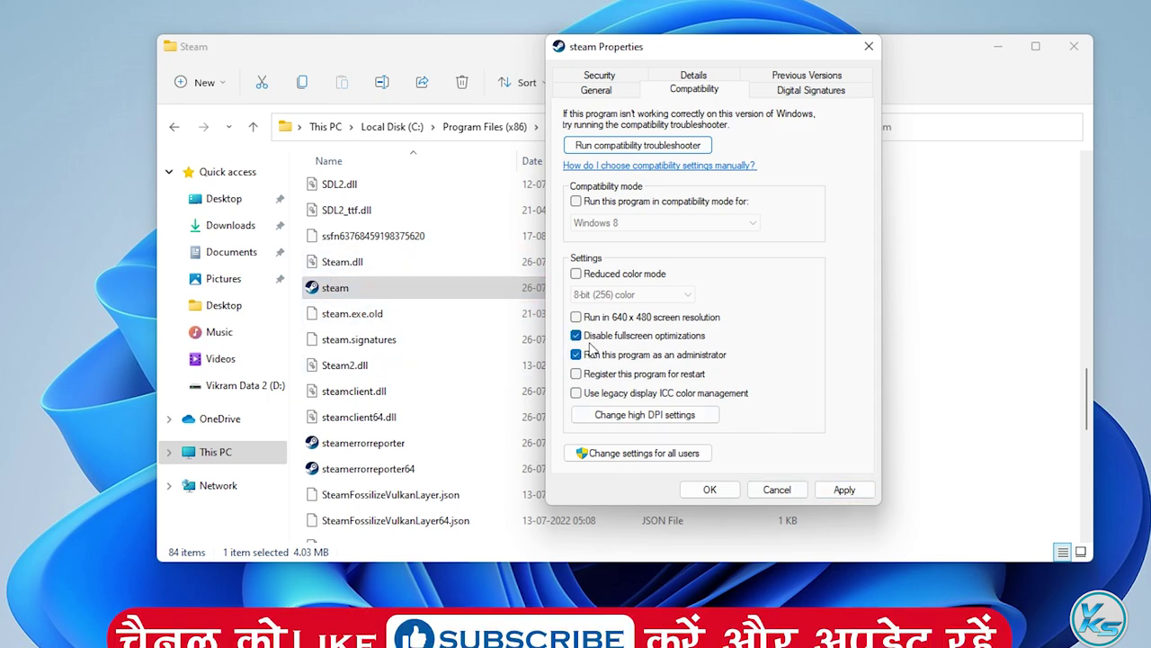
left_click(576, 200)
left_click(629, 222)
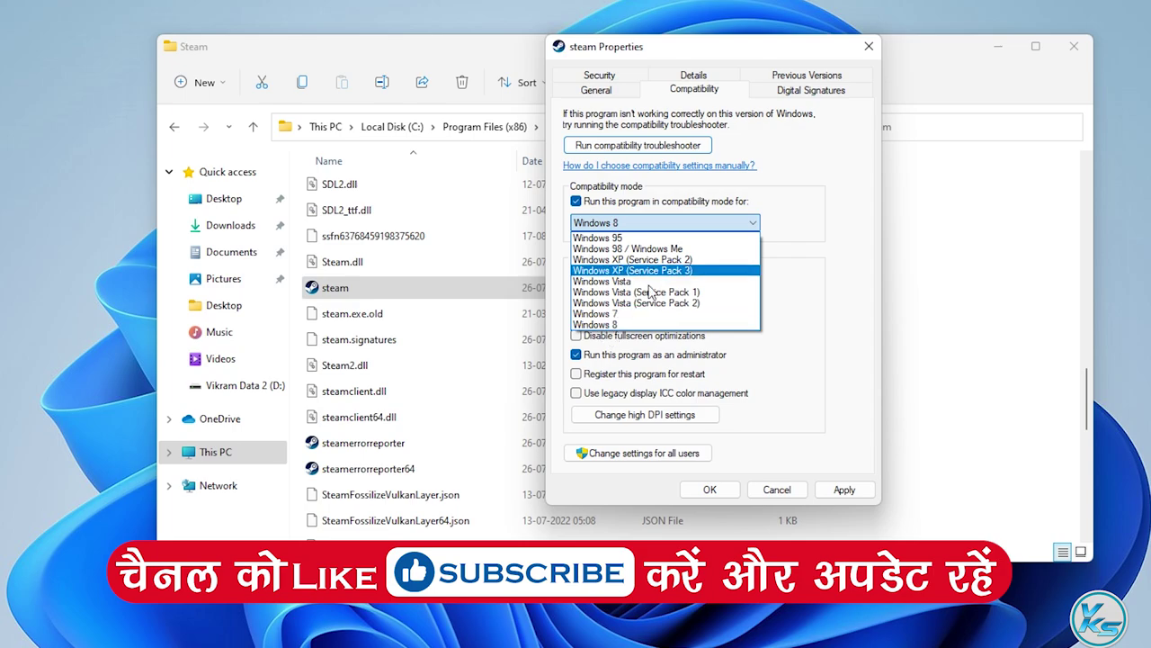
left_click(847, 355)
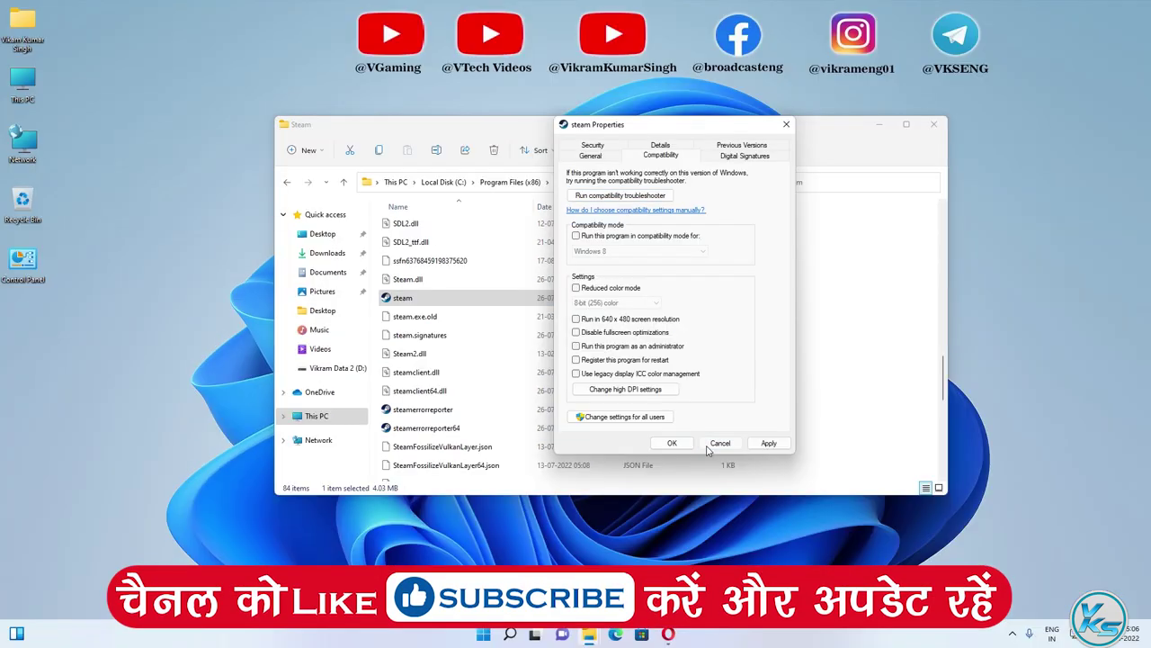
left_click(710, 490)
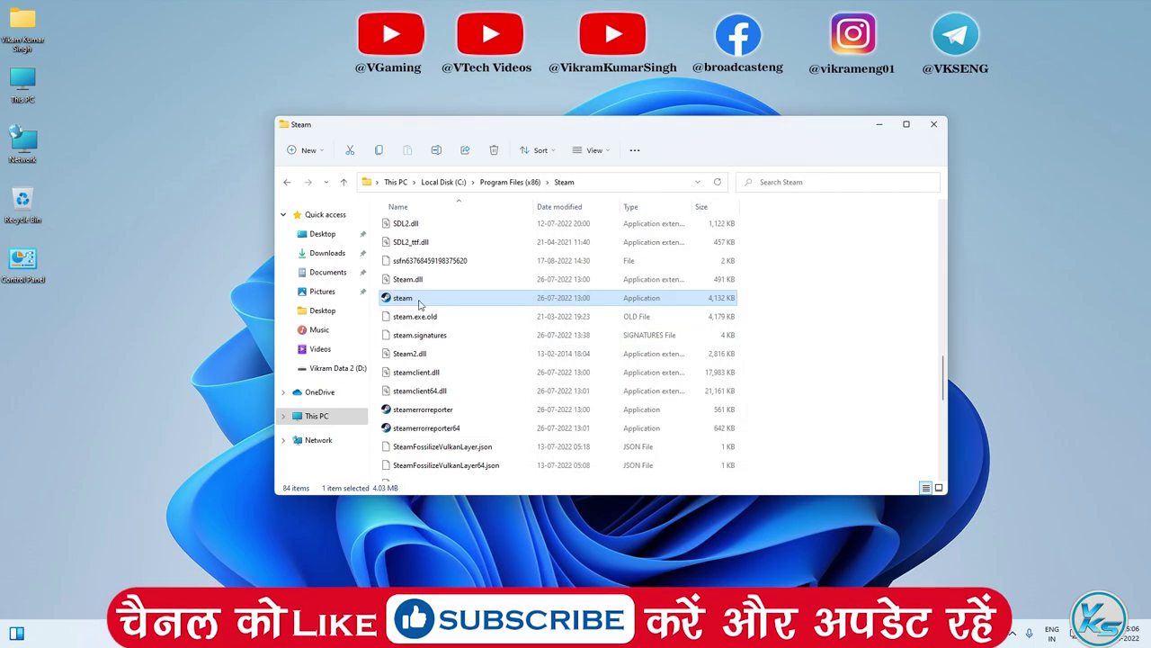
left_click(933, 124)
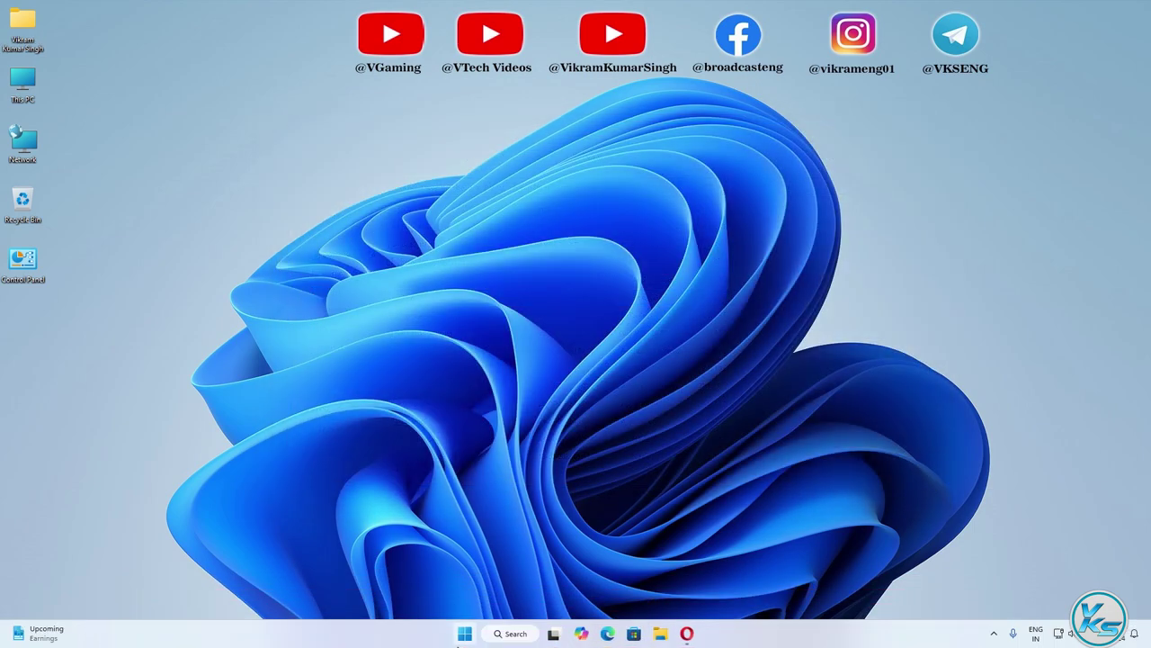
Check the Game Mode setting on the Gaming page of Windows Settings and close the window
right_click(461, 633)
left_click(439, 506)
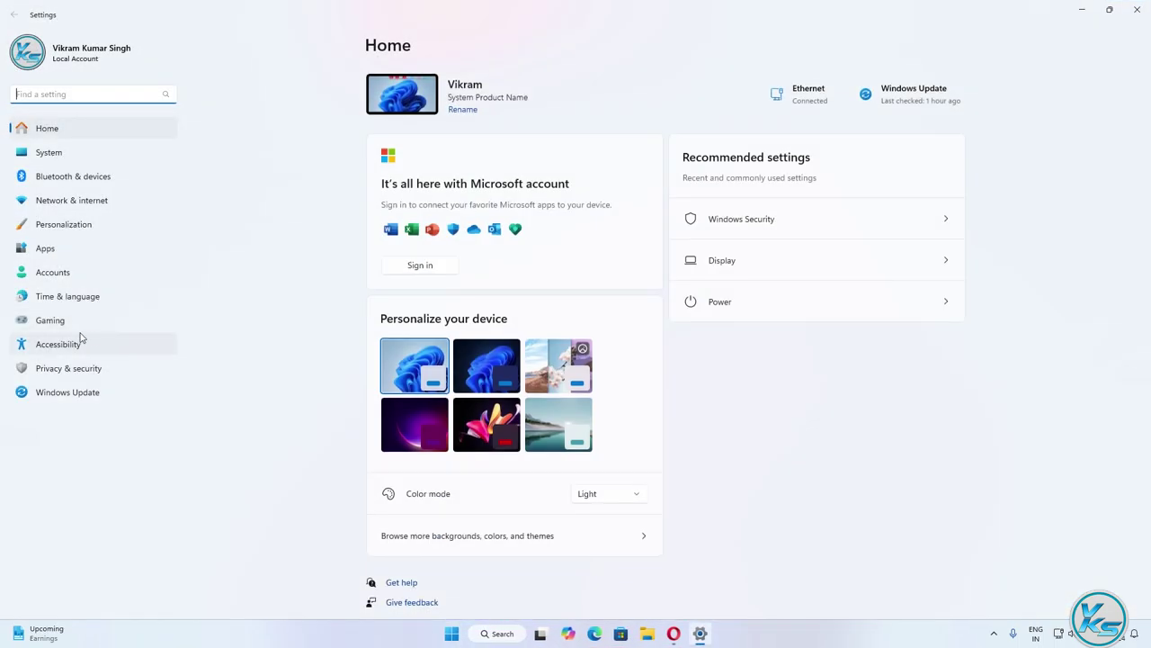
left_click(71, 322)
left_click(609, 185)
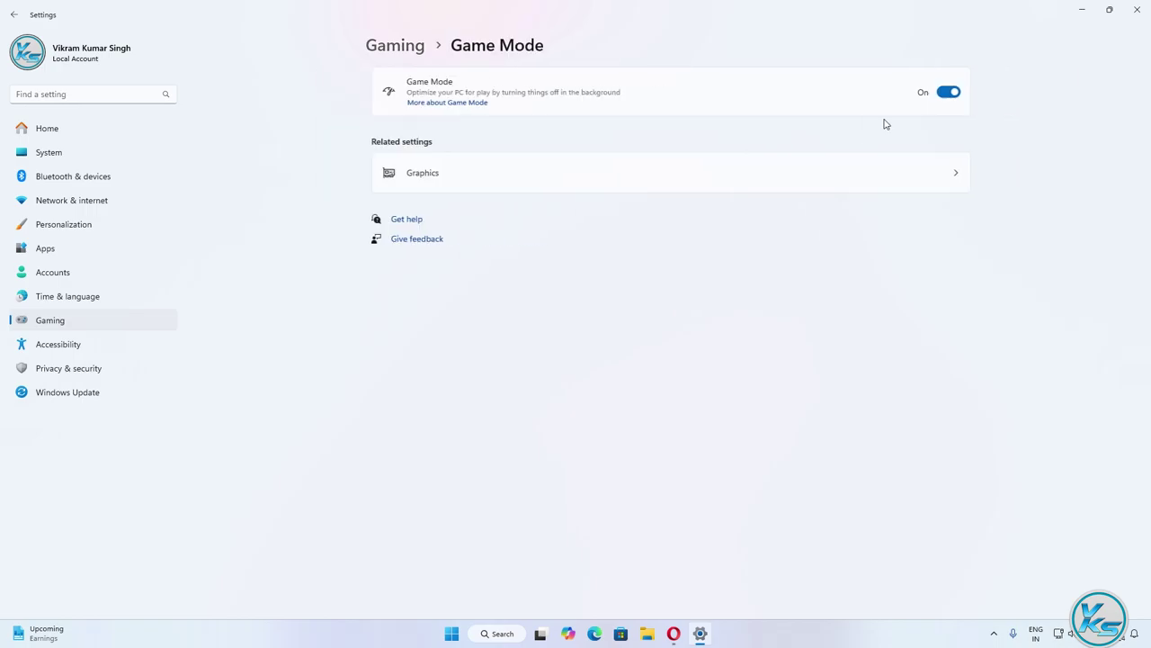
left_click(1136, 18)
Launch Steam and browse the local files of Baron Demo from the library
key("super")
type("s")
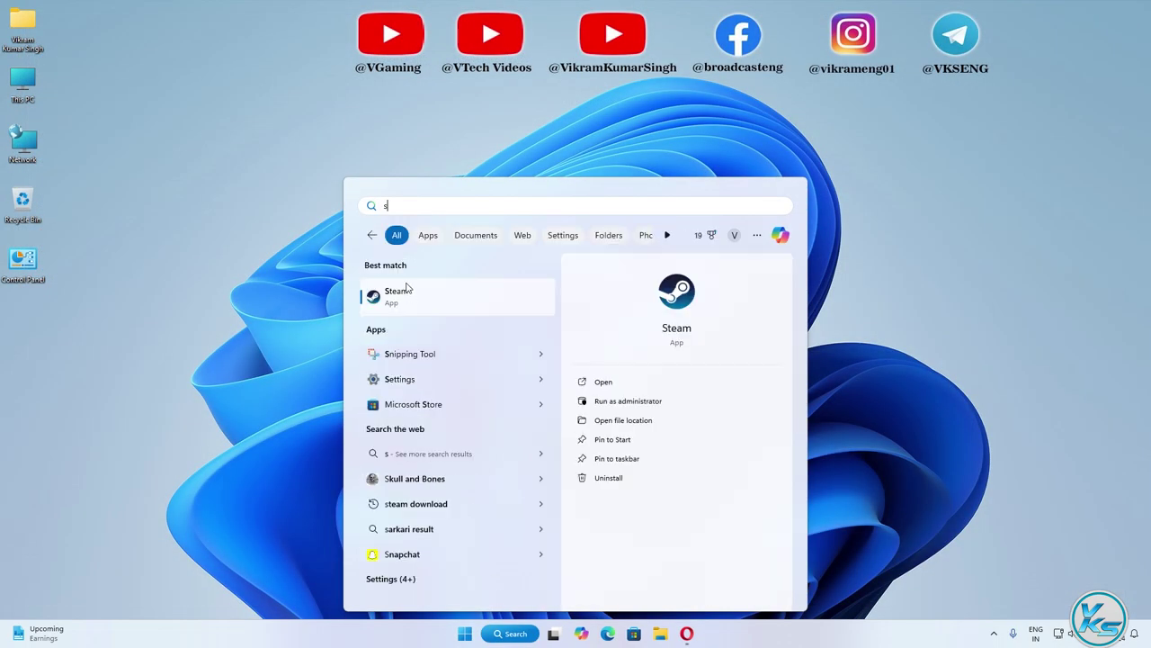
left_click(407, 286)
right_click(101, 358)
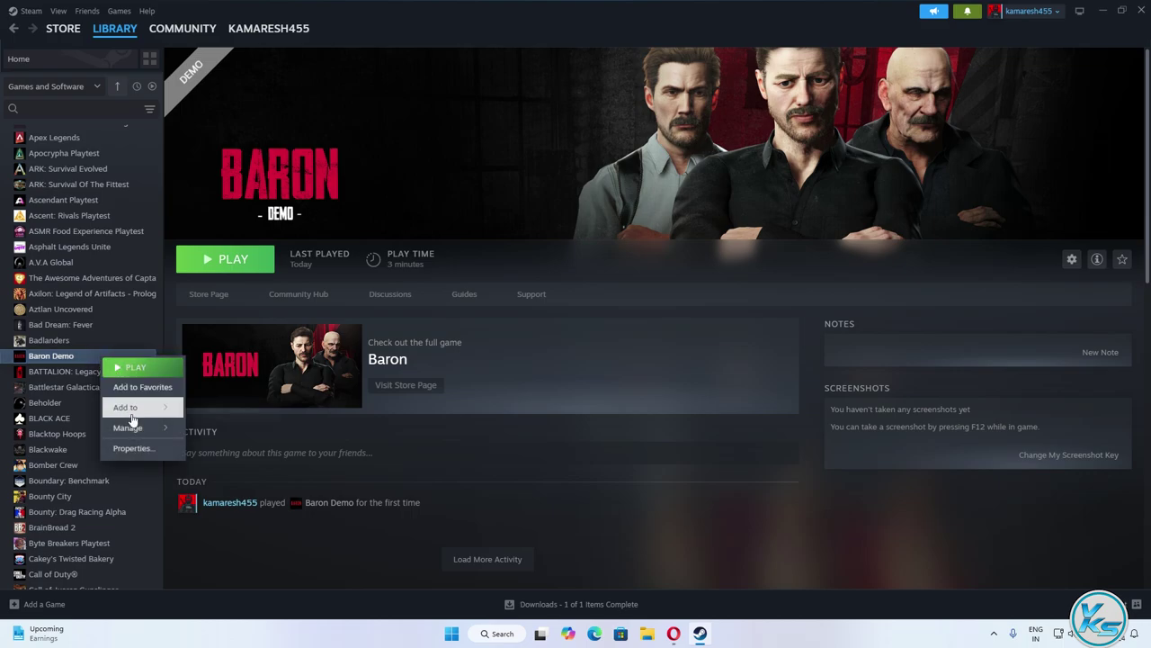
mouse_move(160, 436)
left_click(227, 450)
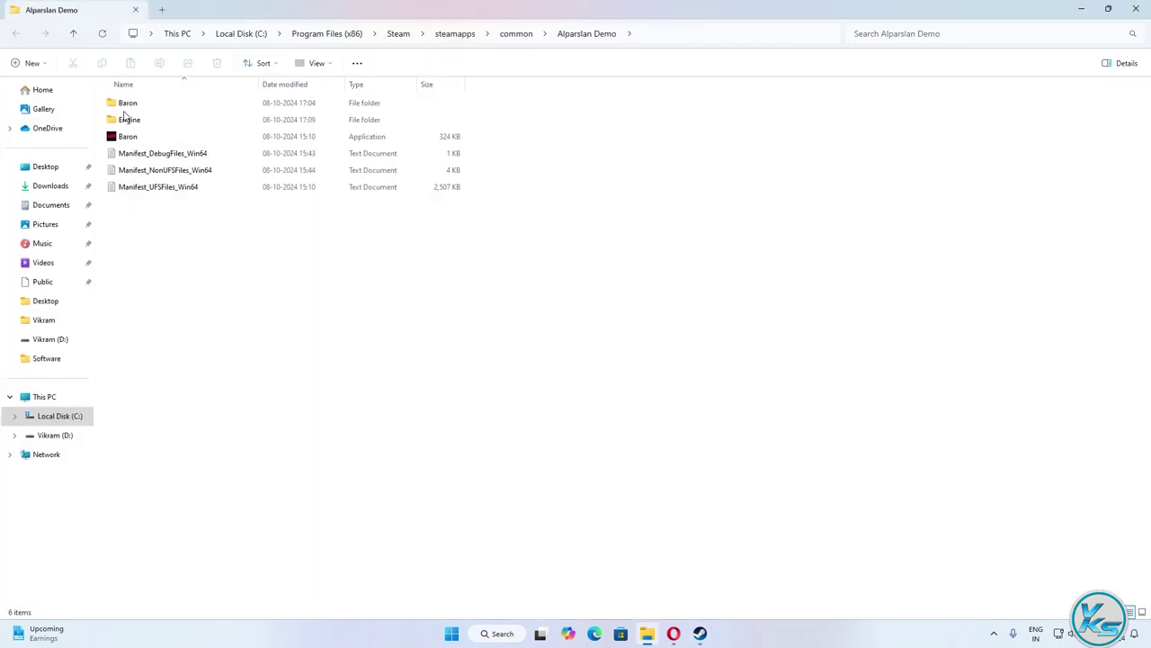
Open the Win64 folder inside the game's Baron > Binaries folder
double_click(135, 109)
double_click(134, 106)
double_click(133, 106)
Open the Baron application's compatibility properties and enable Run this program as an administrator
right_click(136, 122)
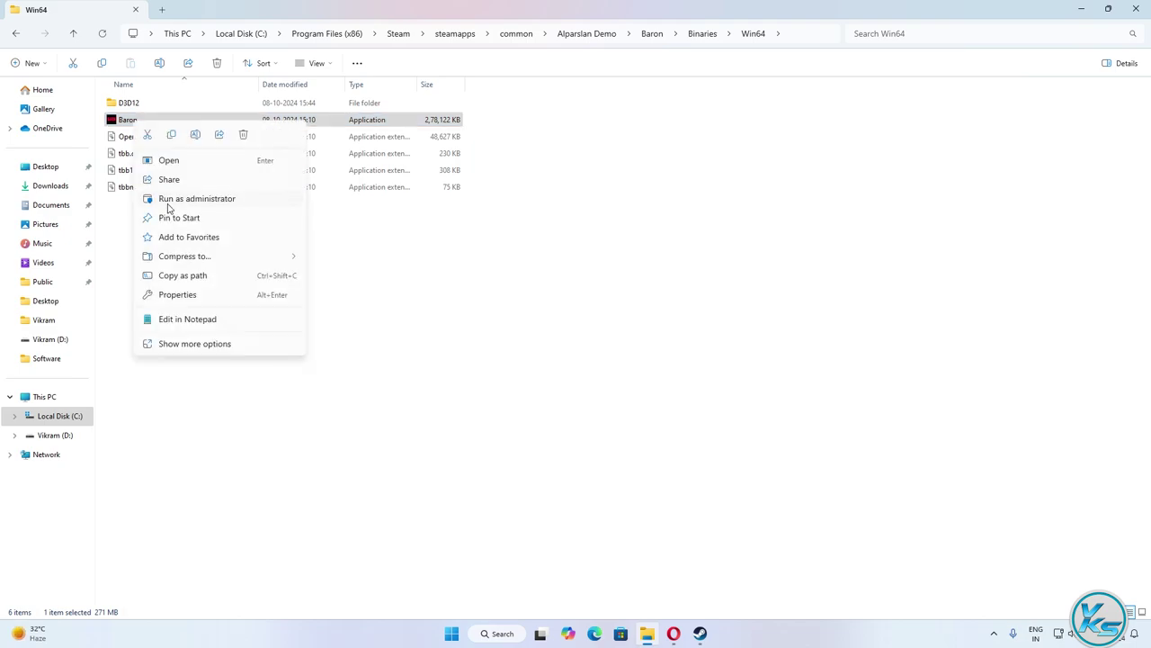
left_click(172, 297)
left_click_drag(278, 134, 637, 90)
left_click(565, 109)
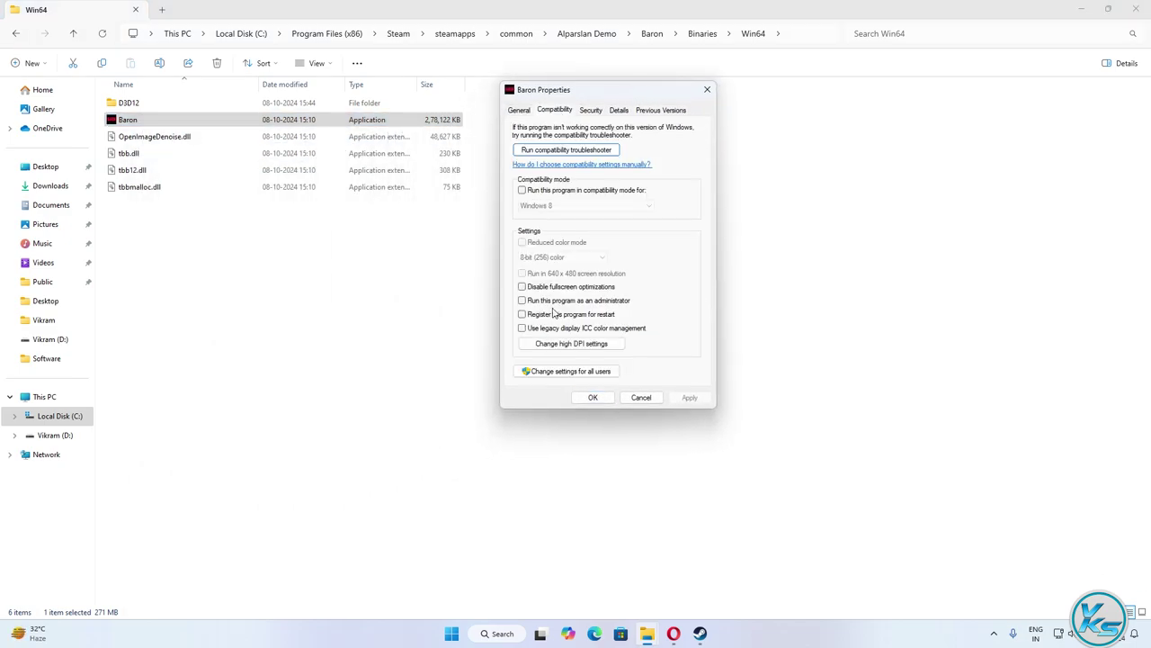
left_click(555, 300)
Try enabling the program DPI scaling fix and the high DPI scaling override for Baron.exe
left_click(571, 344)
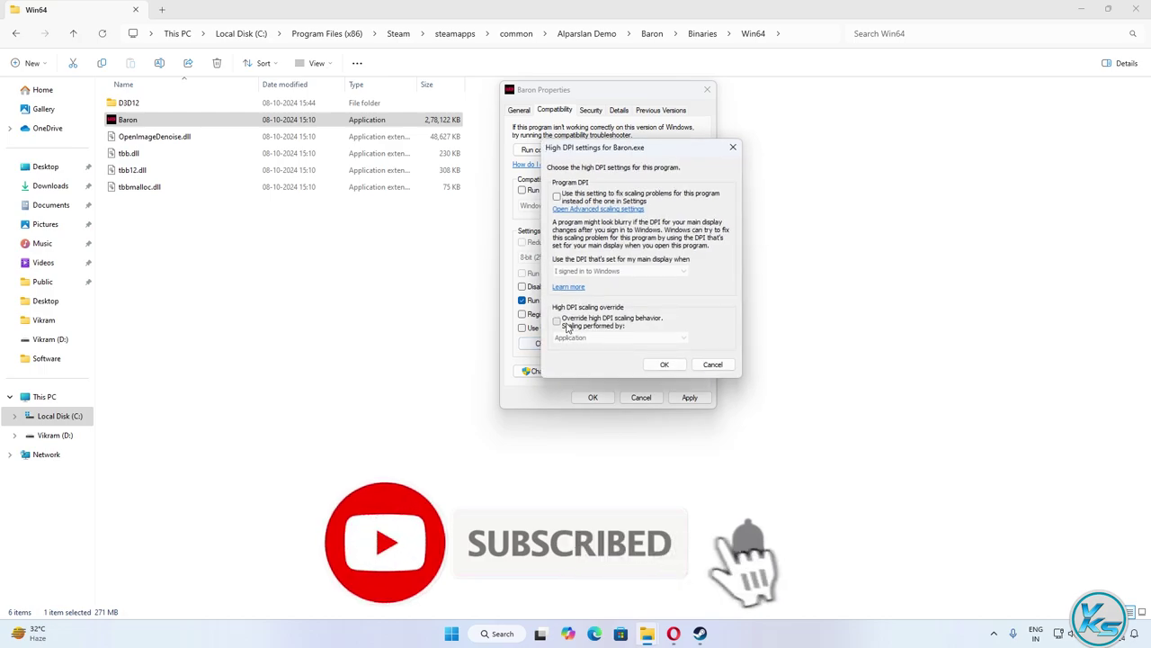
left_click(557, 321)
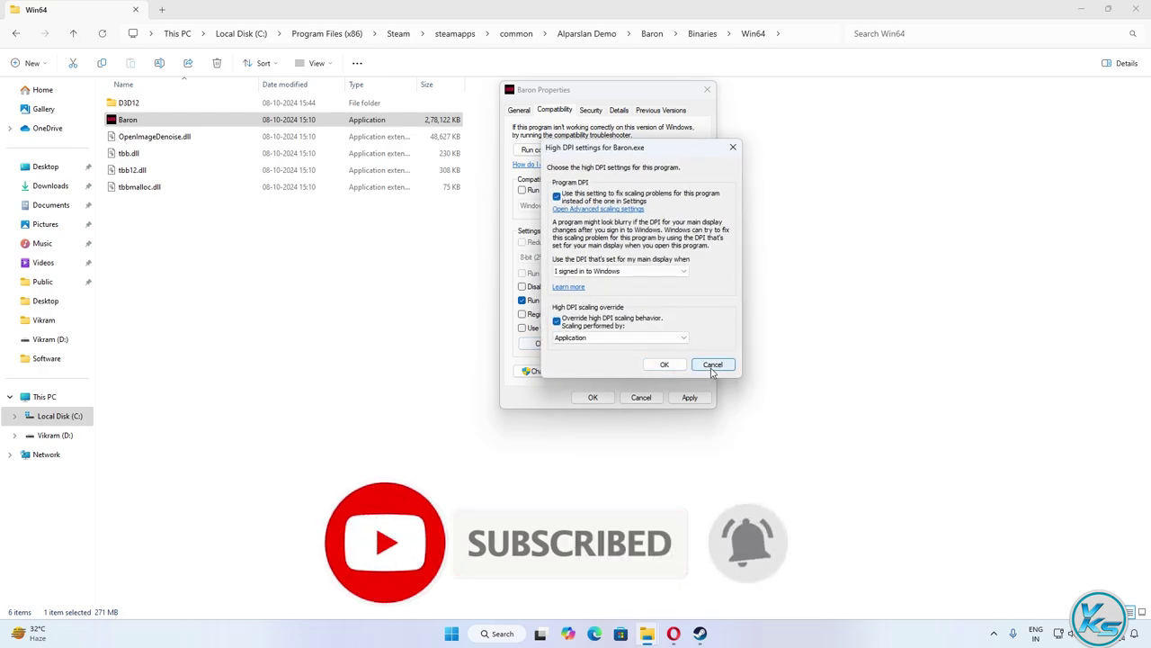
left_click(712, 369)
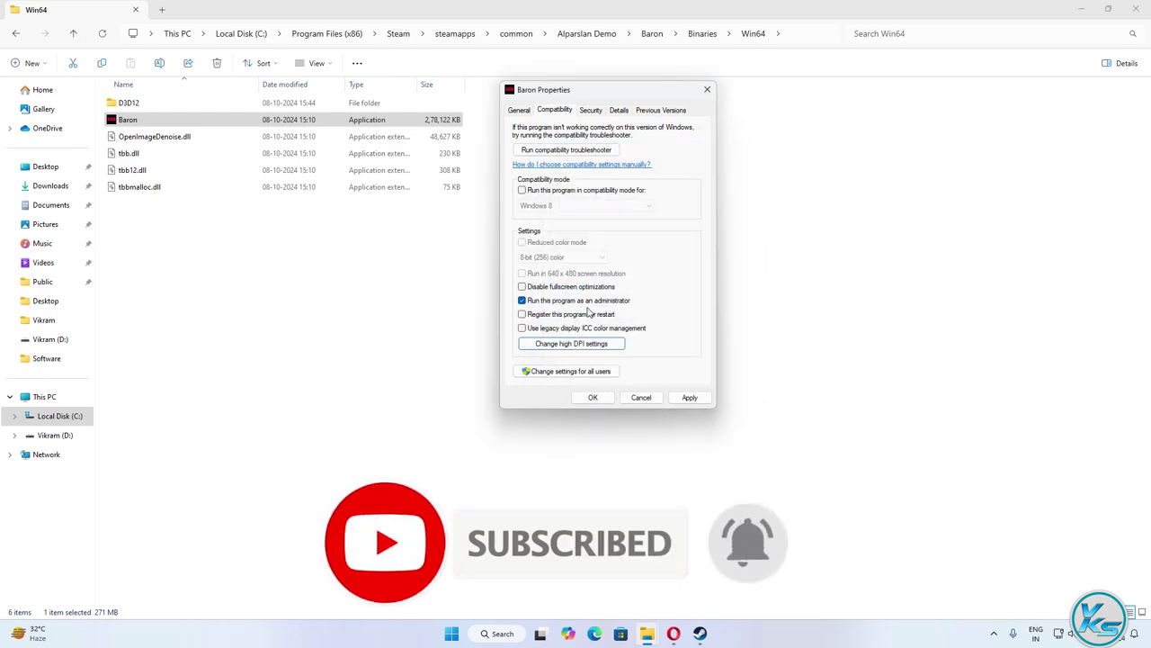
Enable Disable fullscreen optimizations and compatibility mode for Windows 8 for Baron, and close its properties
left_click(555, 192)
left_click(559, 206)
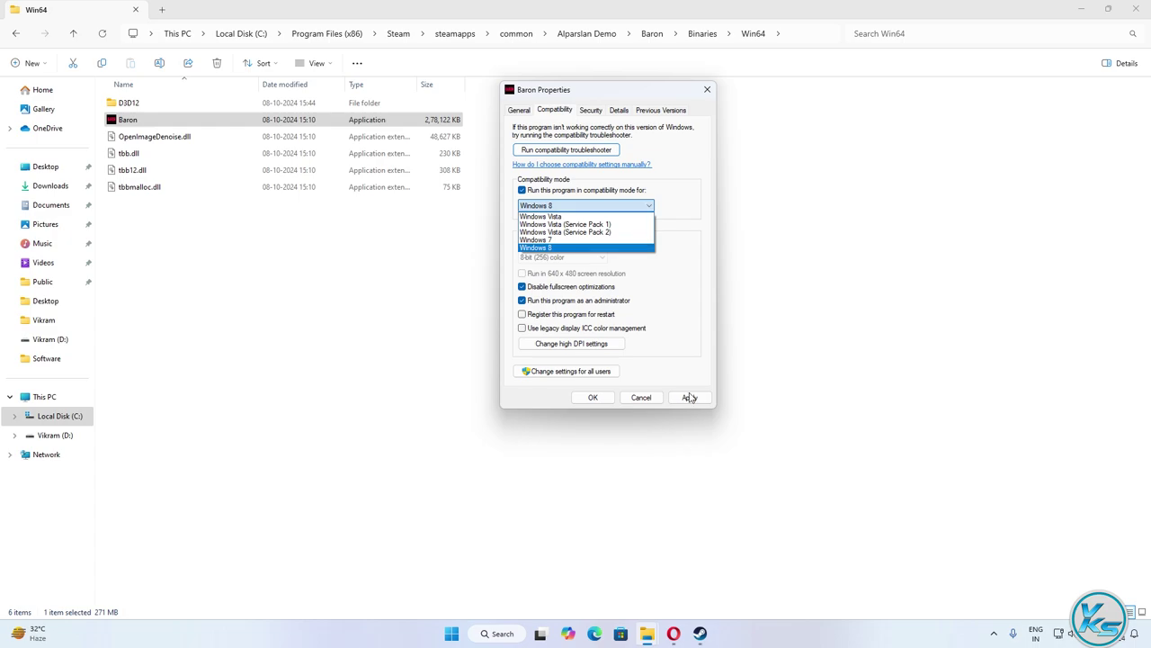
left_click(596, 401)
left_click(627, 402)
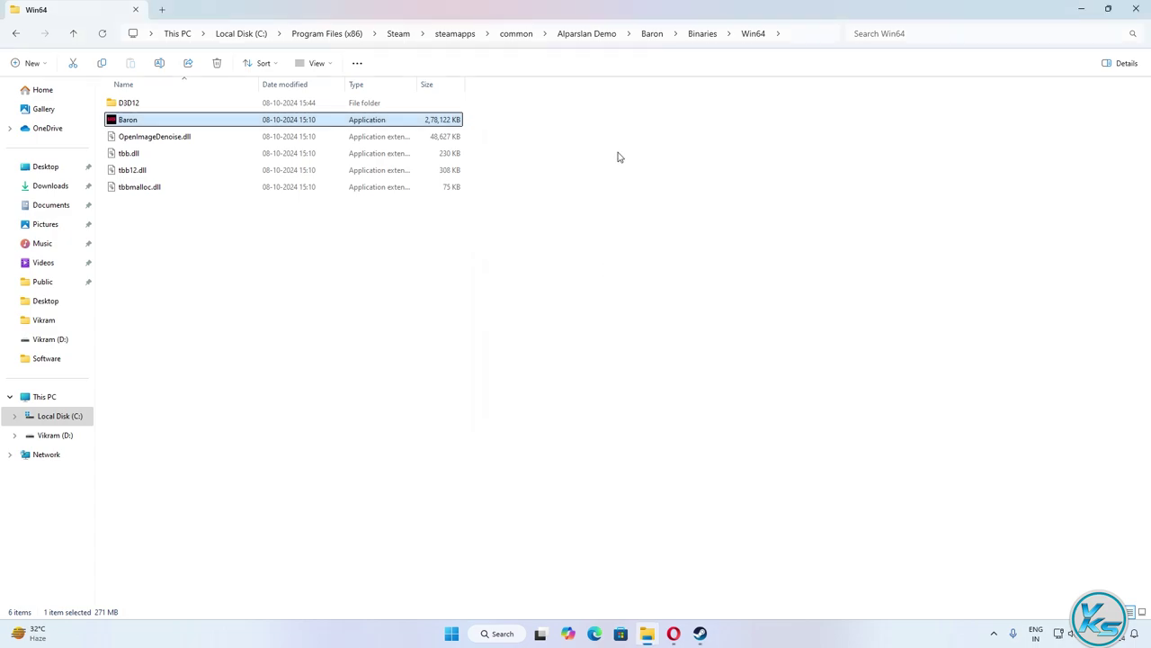
Return to the Alparslan Demo folder, copy its full path and close the File Explorer window
left_click(587, 34)
left_click(658, 39)
right_click(352, 36)
left_click(396, 64)
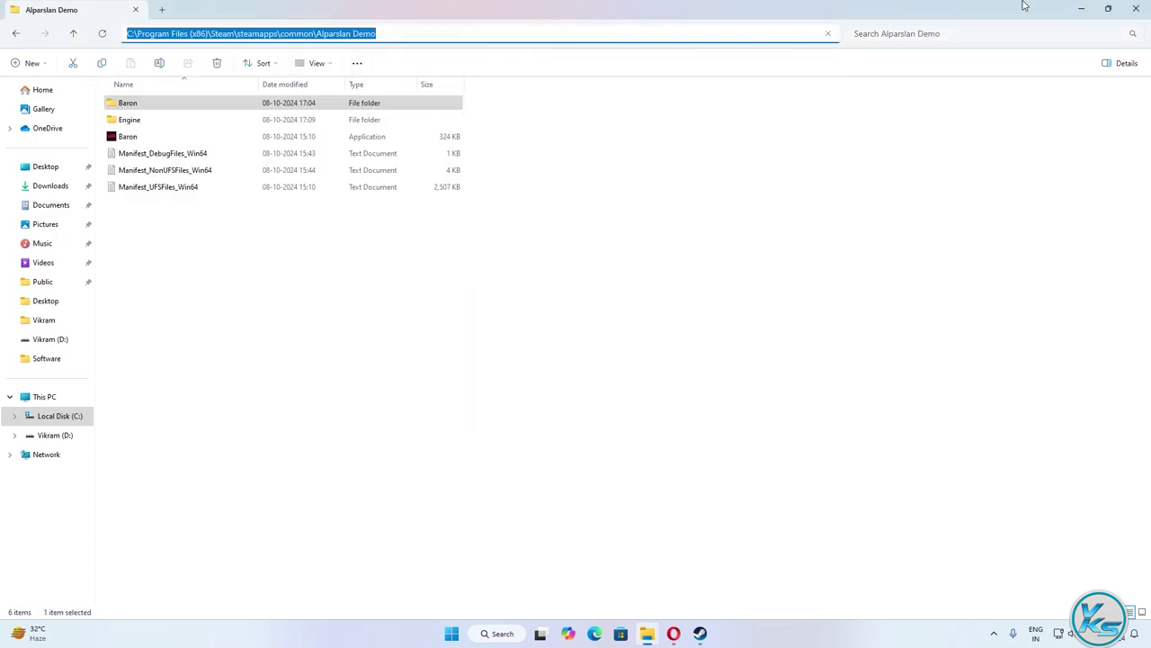
left_click(1138, 7)
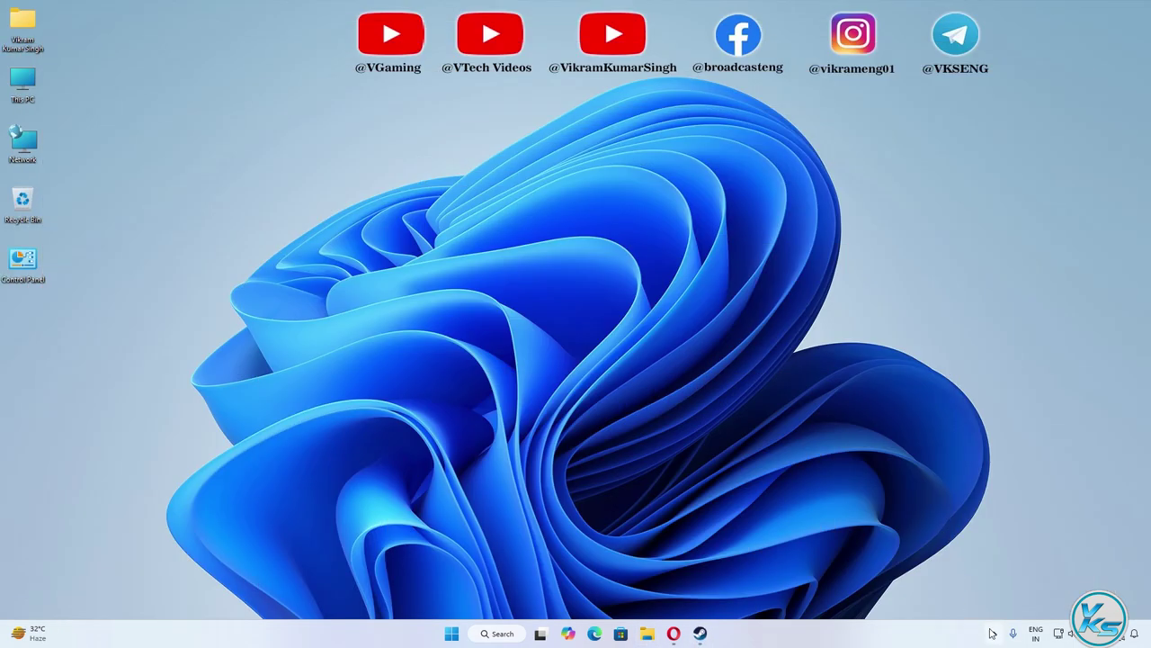
Open Windows Security's Virus & threat protection page to look at its protection settings, and close the window
left_click(993, 634)
left_click(1019, 596)
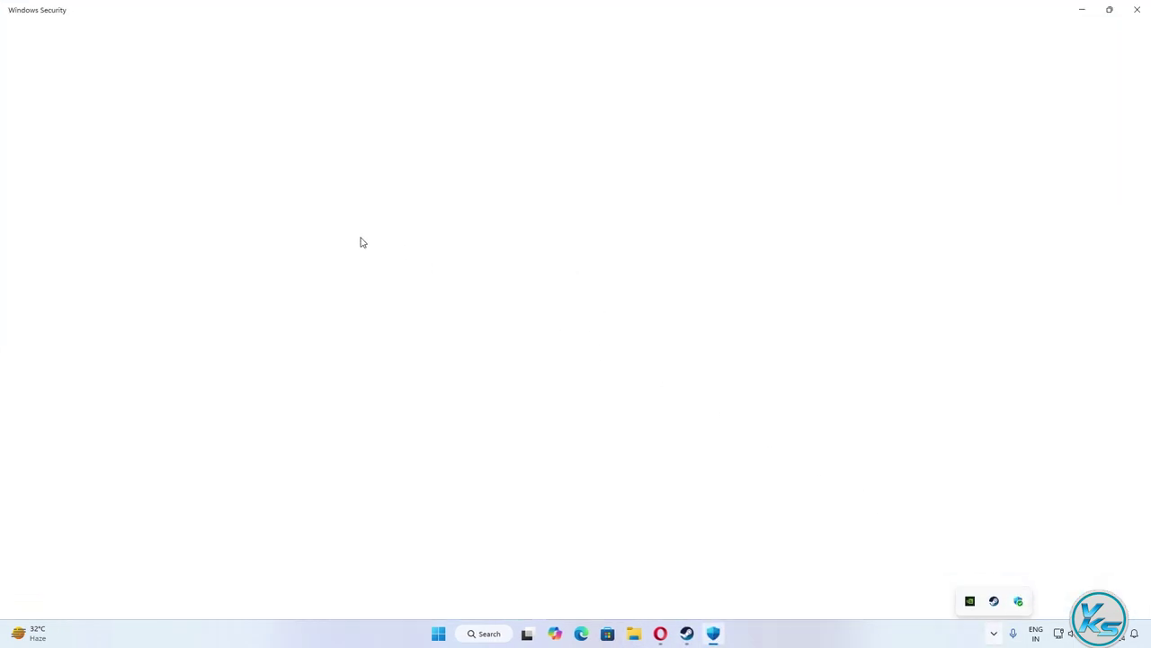
left_click(278, 187)
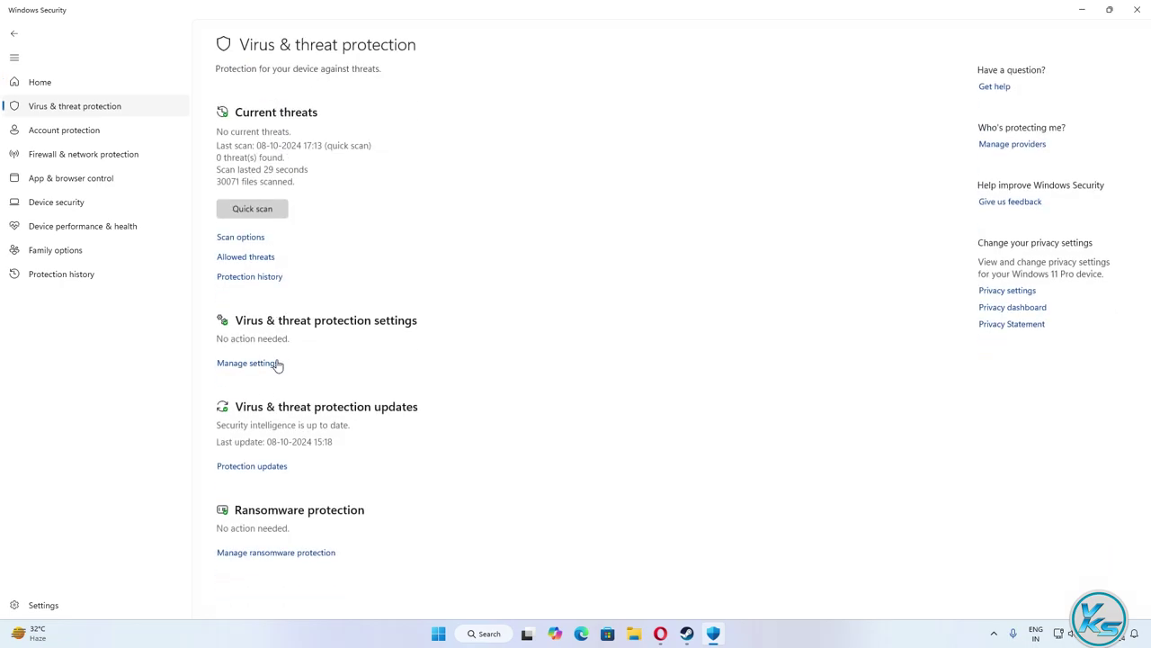
left_click(1132, 12)
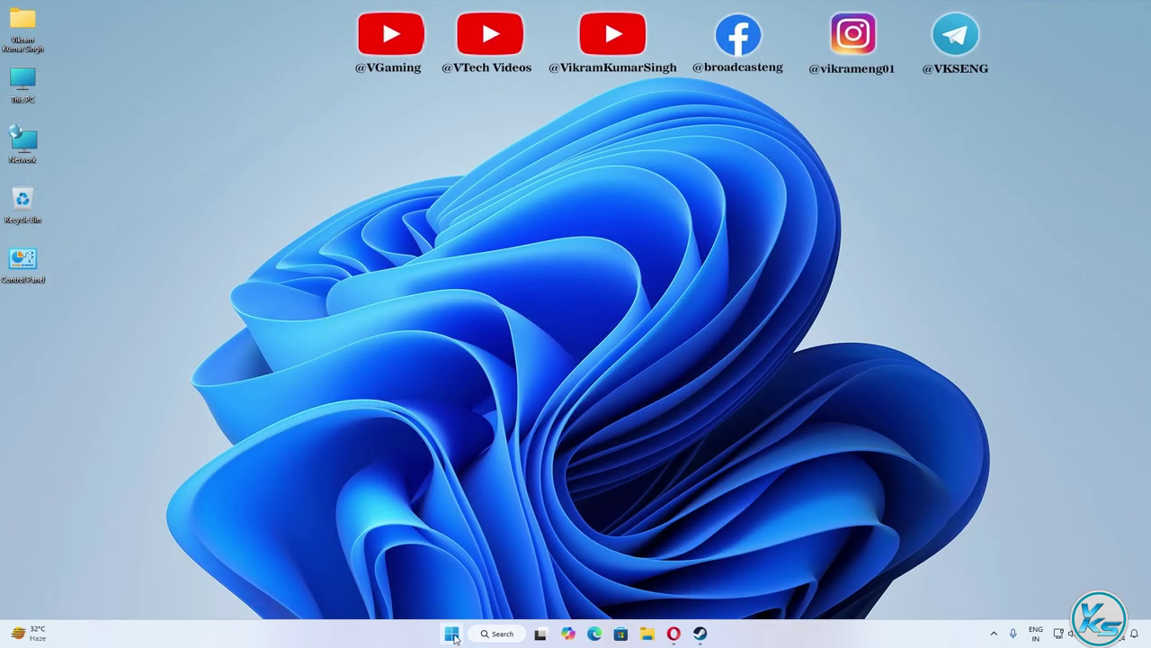
Open the Exclusions page of the Virus & threat protection settings in Windows Security, allowing the elevated access
right_click(451, 634)
left_click(414, 501)
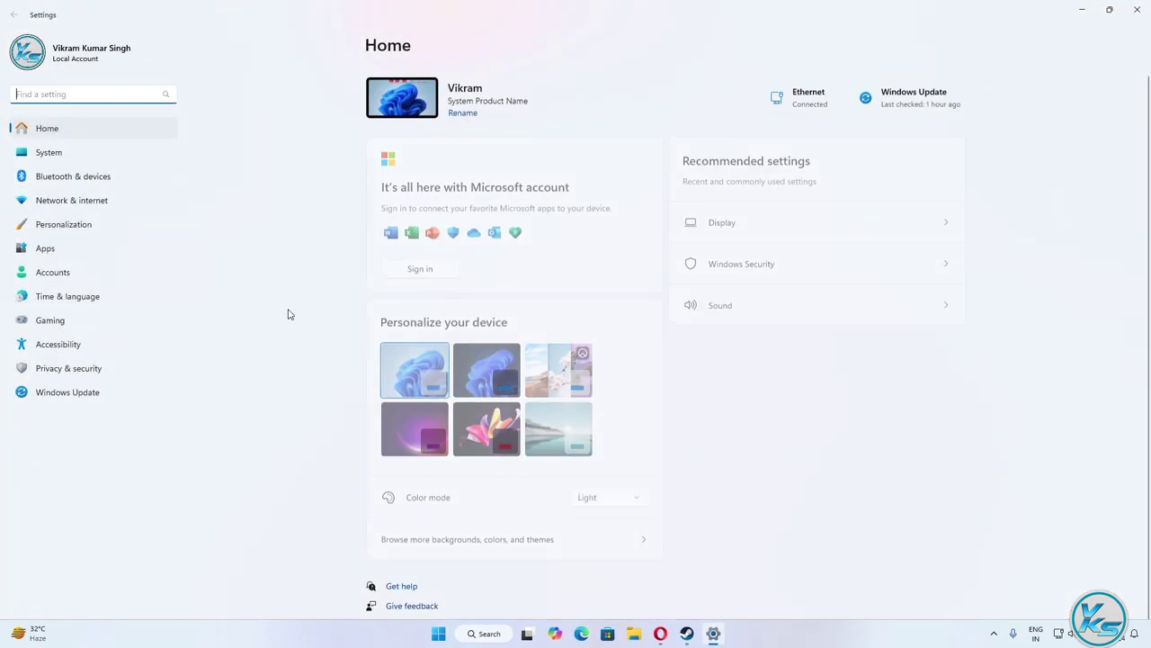
left_click(84, 368)
left_click(449, 153)
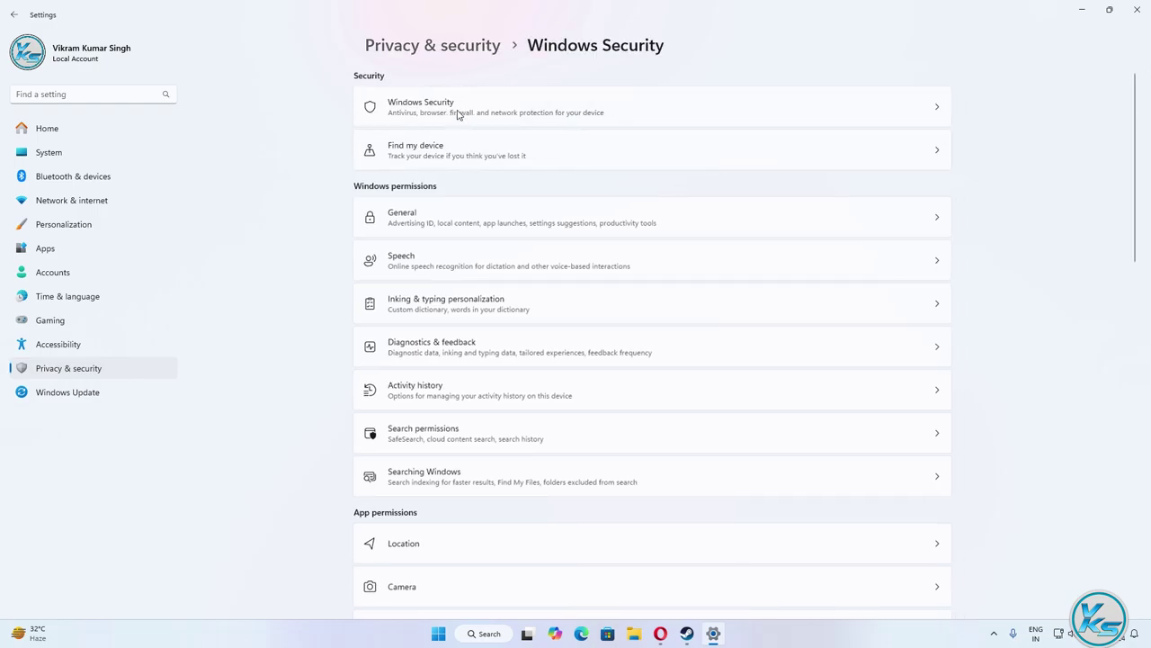
left_click(437, 171)
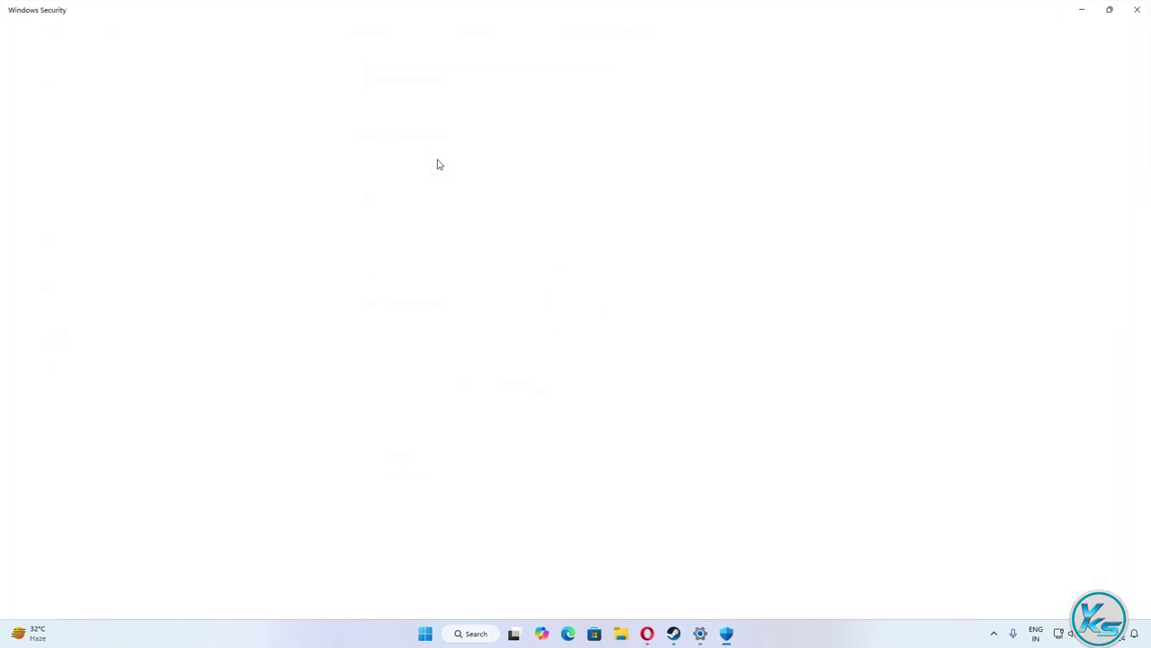
left_click(259, 357)
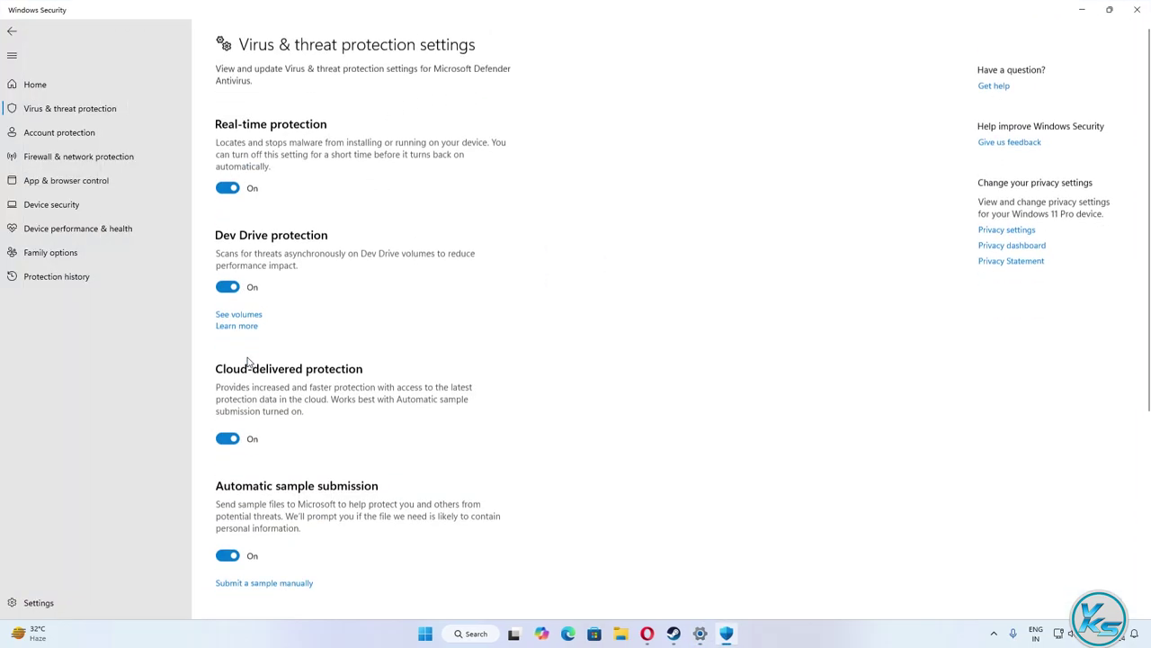
scroll(265, 350, "down", 3)
left_click(261, 582)
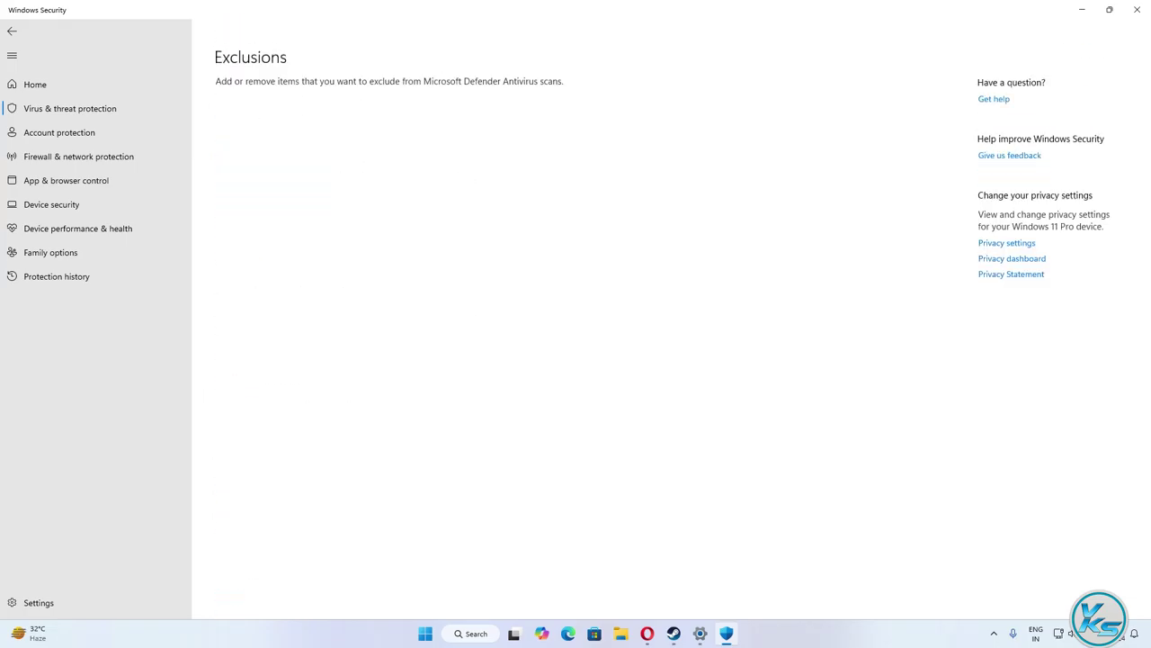
left_click(514, 411)
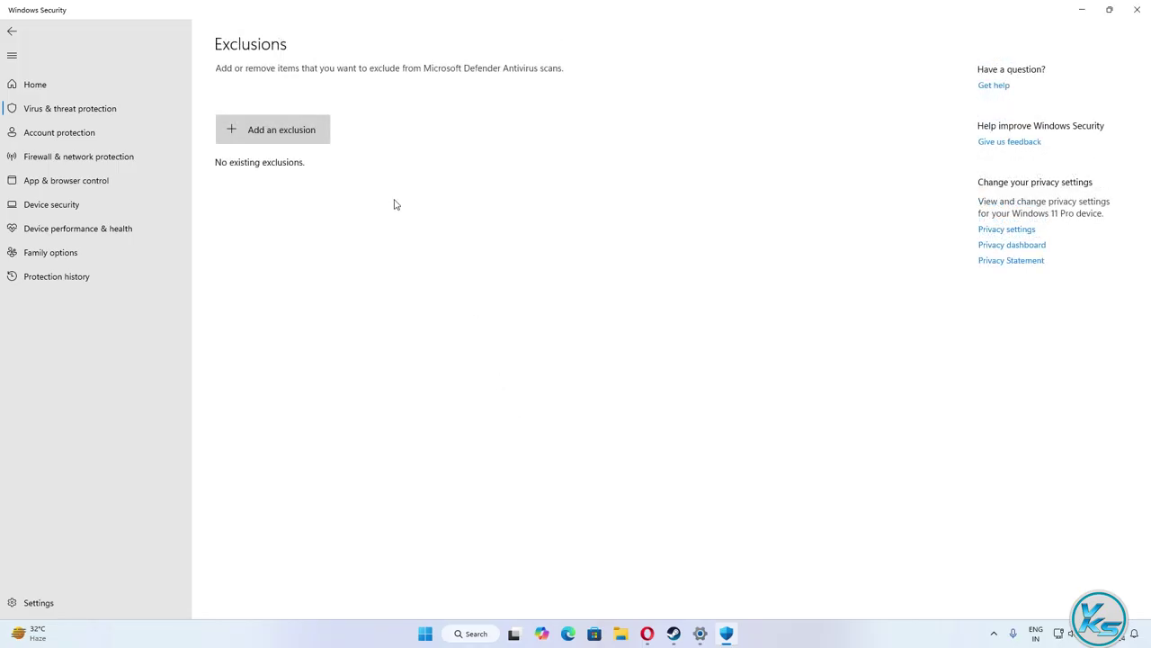
Add the copied Alparslan Demo folder path as a folder exclusion, and close Windows Security and Settings
left_click(304, 135)
left_click(274, 183)
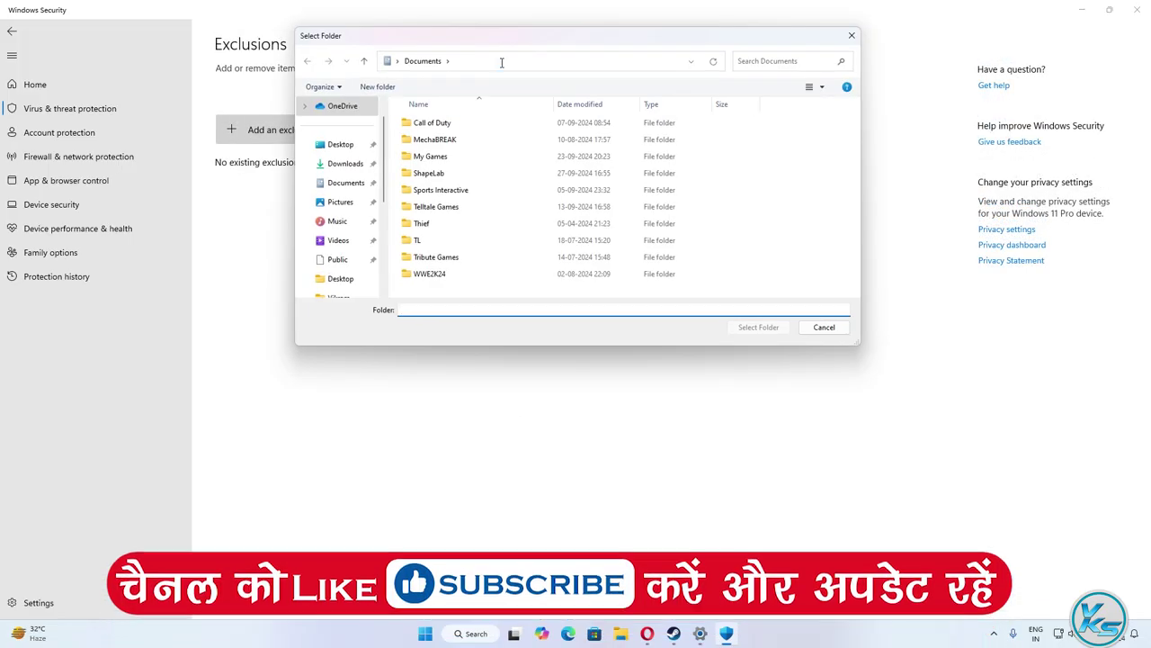
left_click(499, 61)
right_click(502, 62)
left_click(533, 115)
key("Return")
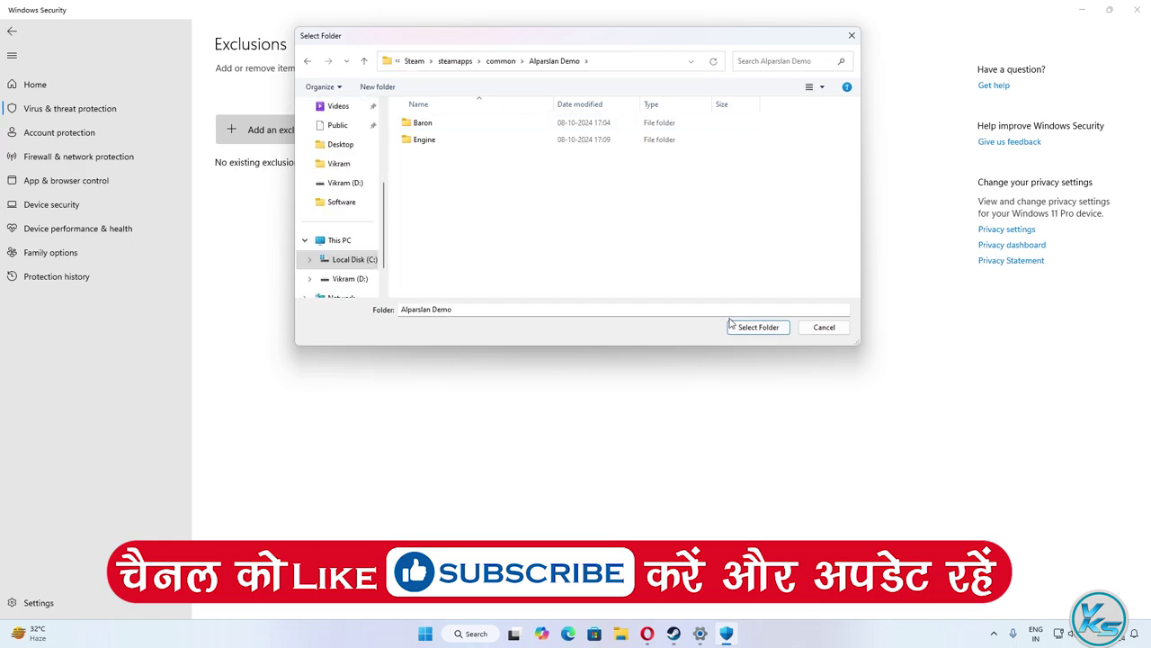
left_click(759, 327)
left_click(411, 178)
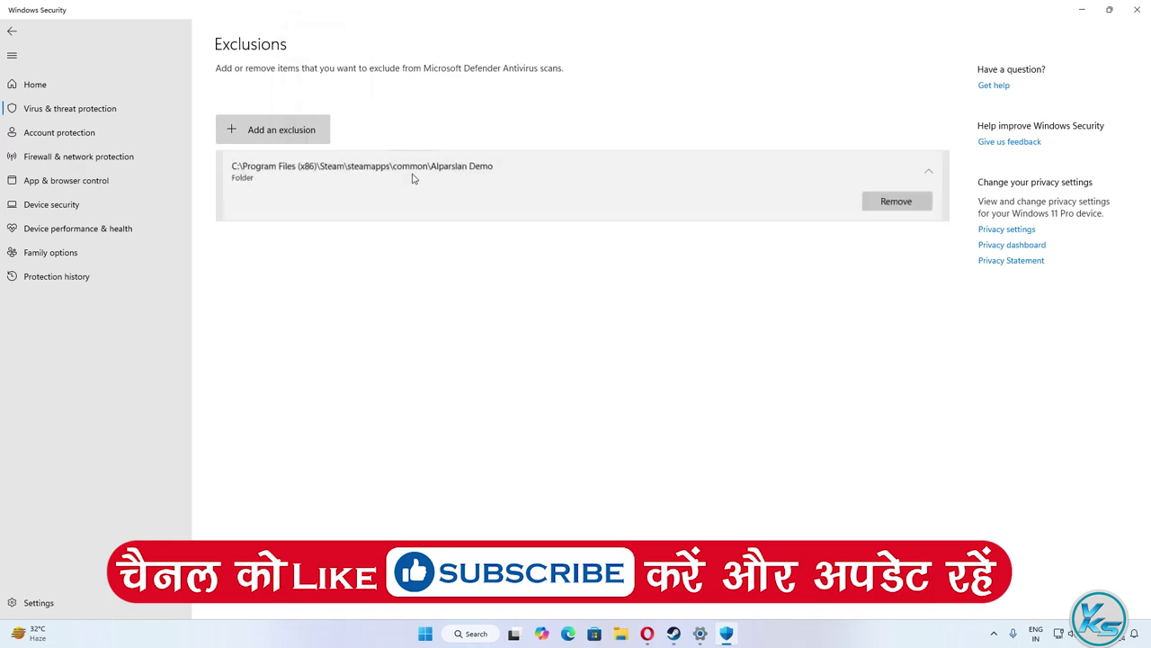
left_click(1131, 13)
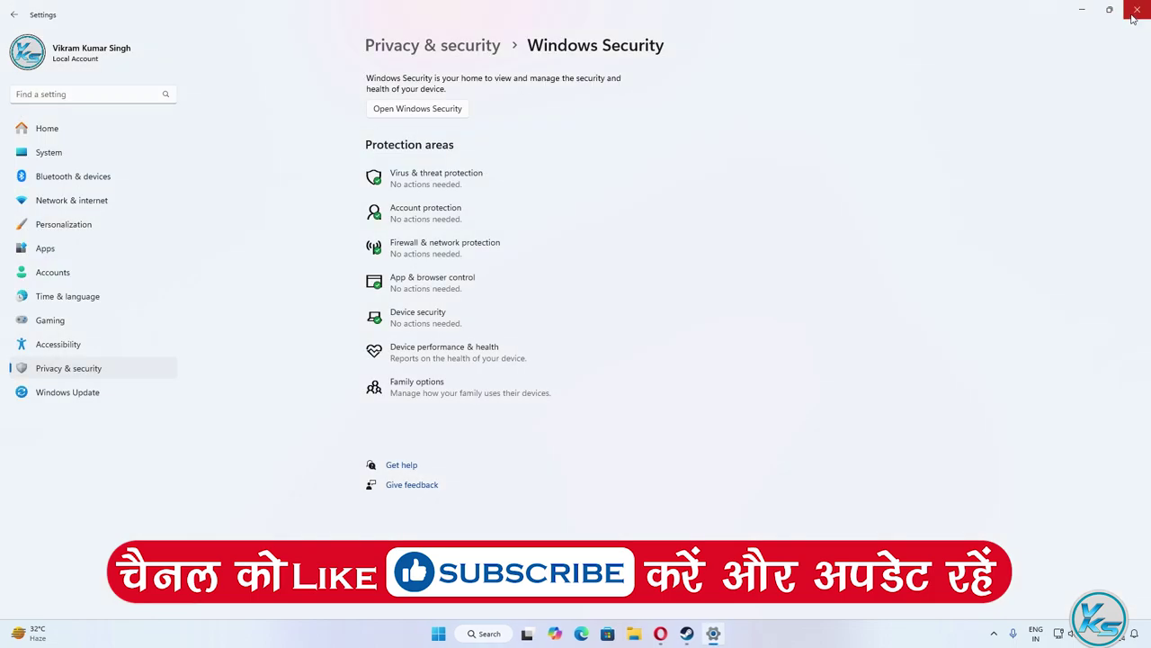
left_click(1135, 11)
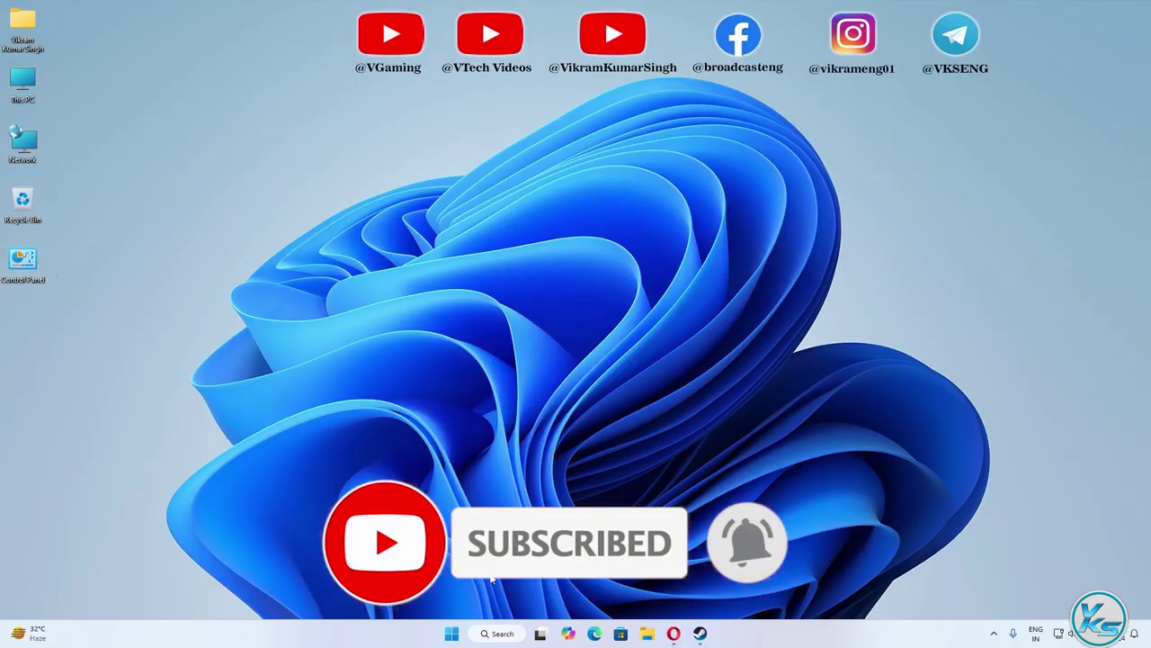
Open Control Panel with large icons and go to Windows Defender Firewall's list of allowed apps
left_click(503, 634)
type("control panel")
left_click(424, 301)
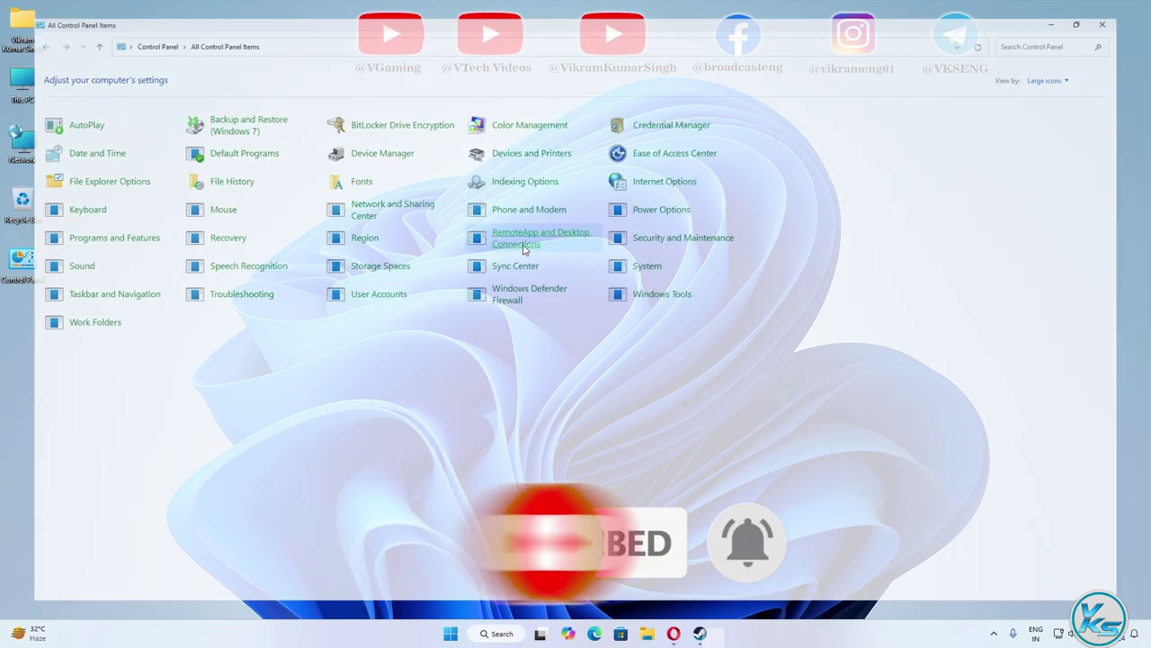
left_click(1077, 100)
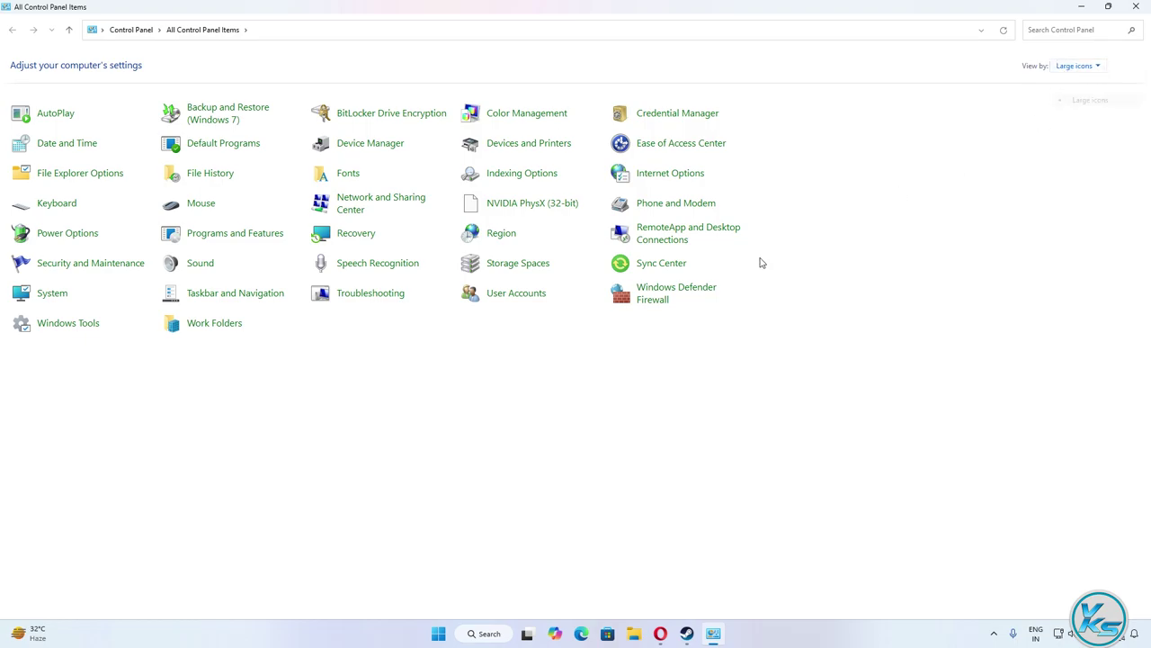
left_click(647, 298)
left_click(52, 94)
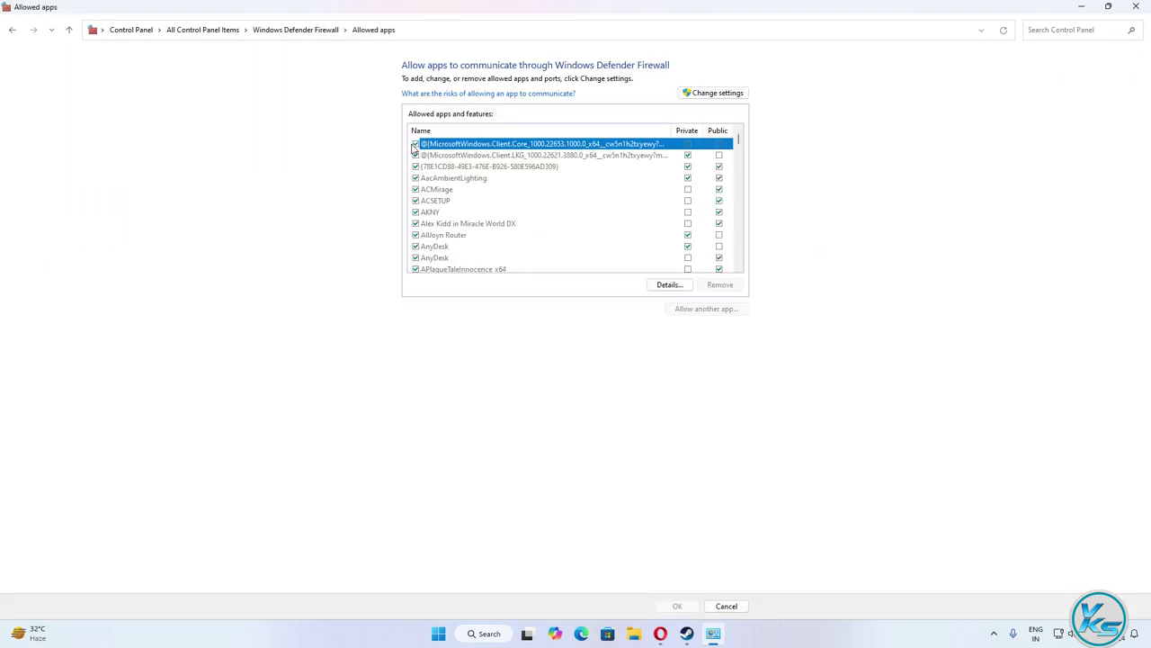
Unlock the allowed apps list, start allowing another app, and select Baron in Alparslan Demo\Baron\Binaries\Win64
left_click(711, 93)
left_click(718, 310)
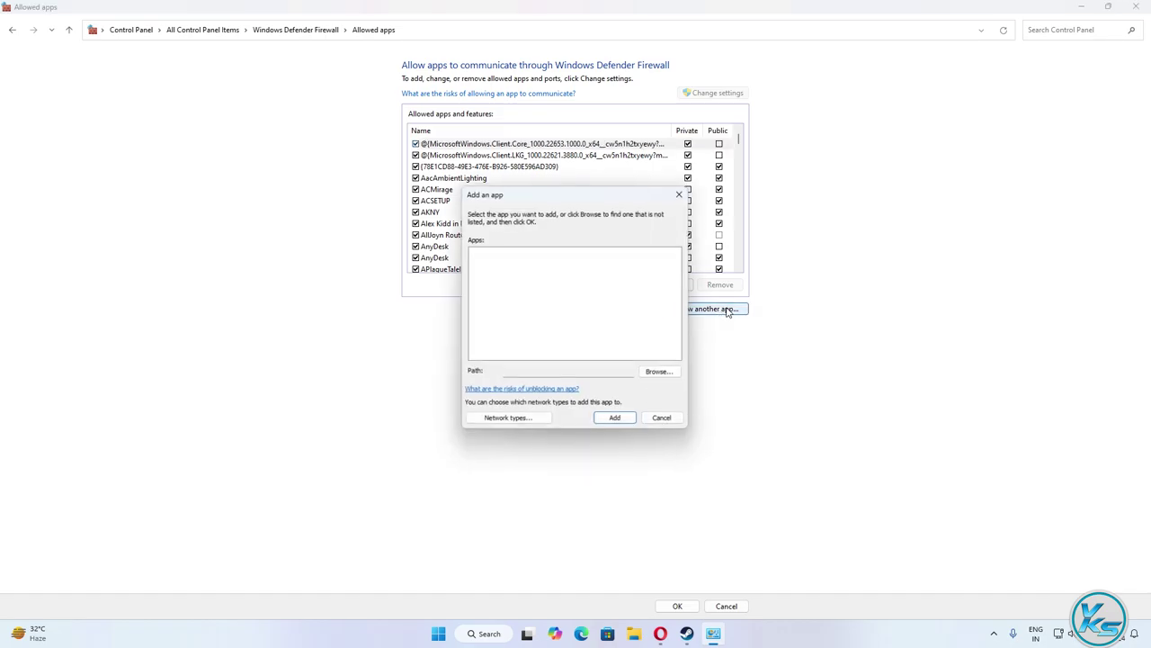
left_click(665, 374)
left_click(625, 118)
right_click(627, 117)
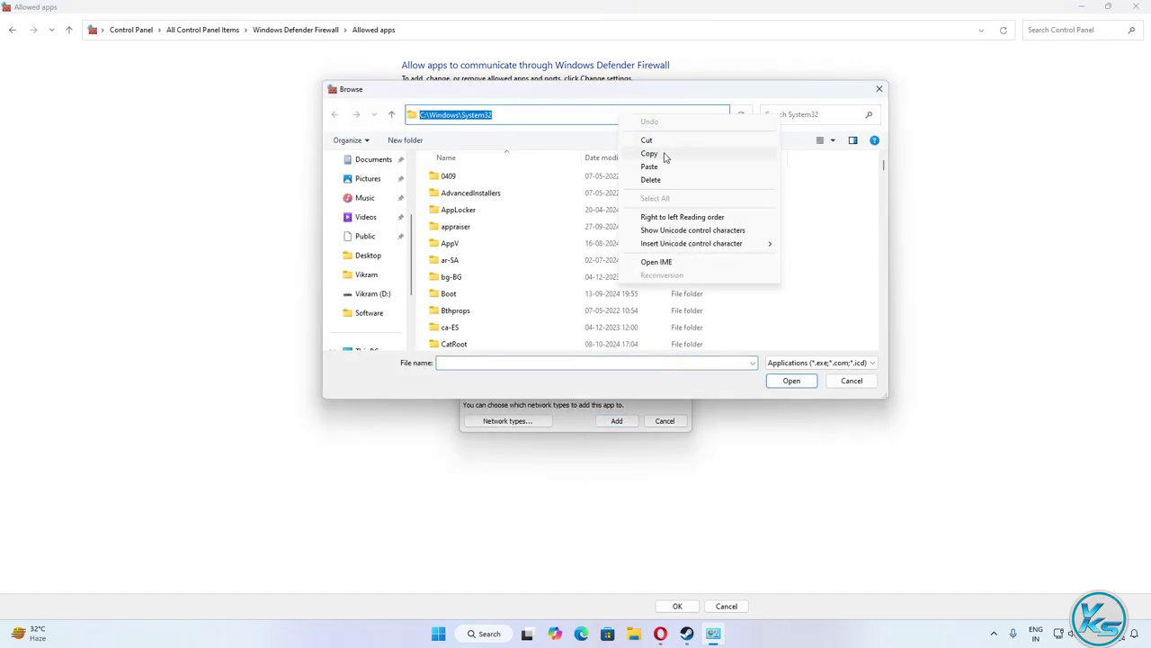
left_click(648, 166)
key("Return")
double_click(452, 177)
double_click(454, 177)
double_click(455, 177)
left_click(466, 198)
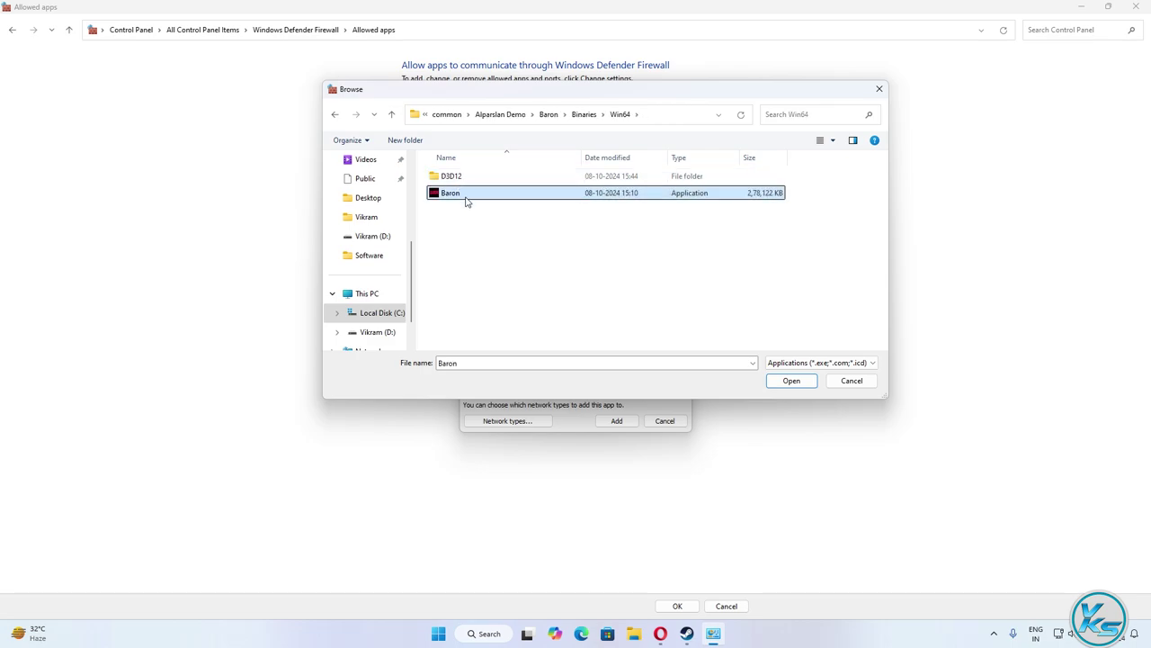
Try to add BARON to the firewall's allowed apps, and close the Allowed apps window
left_click(784, 382)
left_click(617, 423)
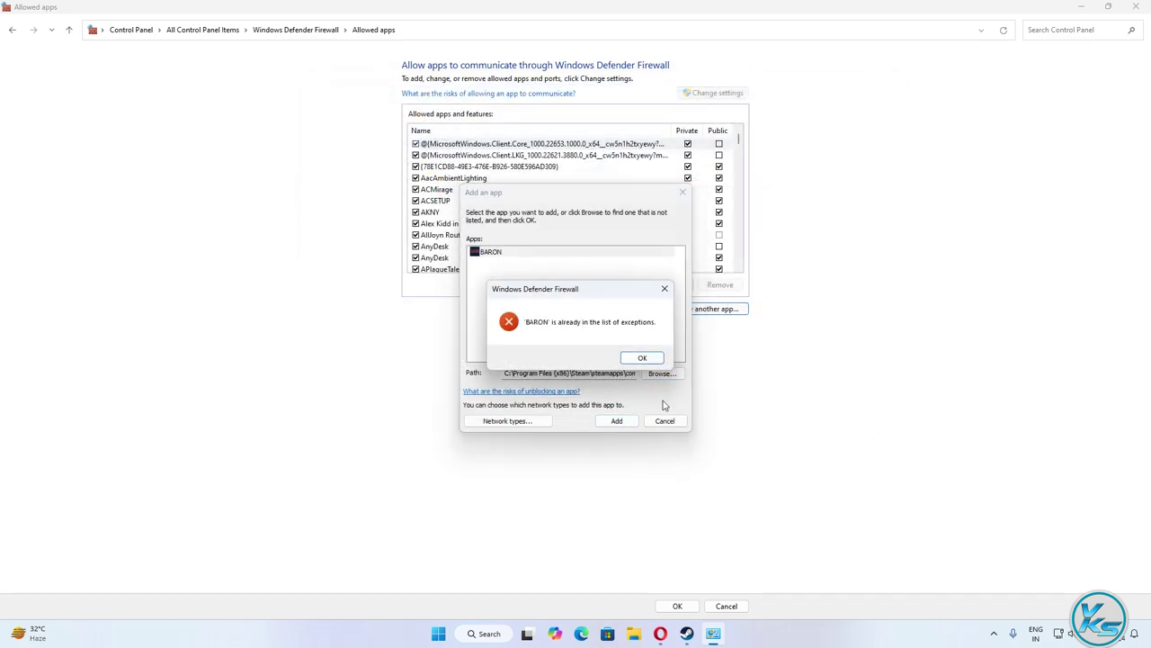
left_click(643, 358)
left_click(667, 422)
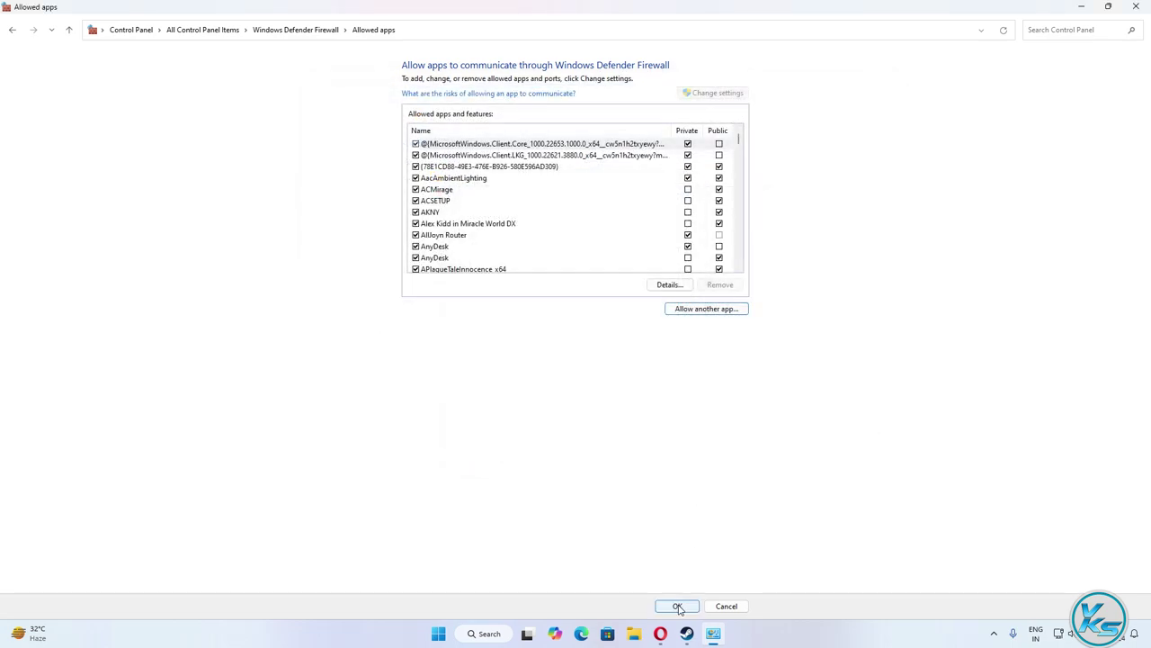
left_click(677, 607)
left_click(1136, 7)
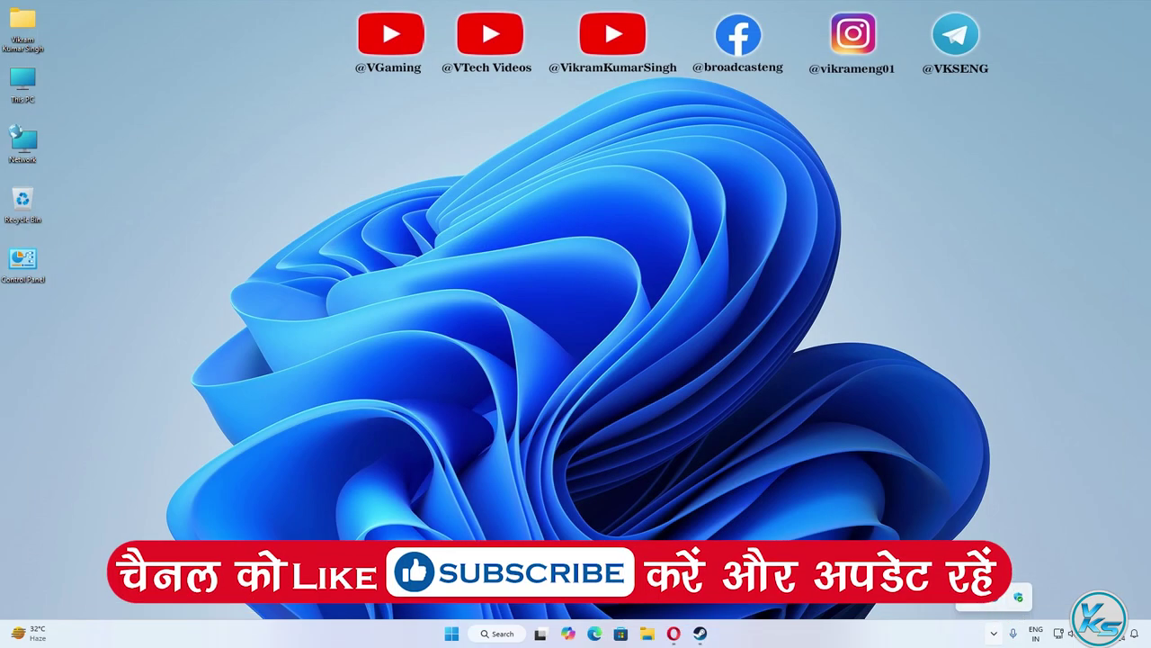
Open NVIDIA Control Panel and show the program-specific options under Manage 3D Settings
left_click(506, 634)
type("nvidia")
left_click(423, 294)
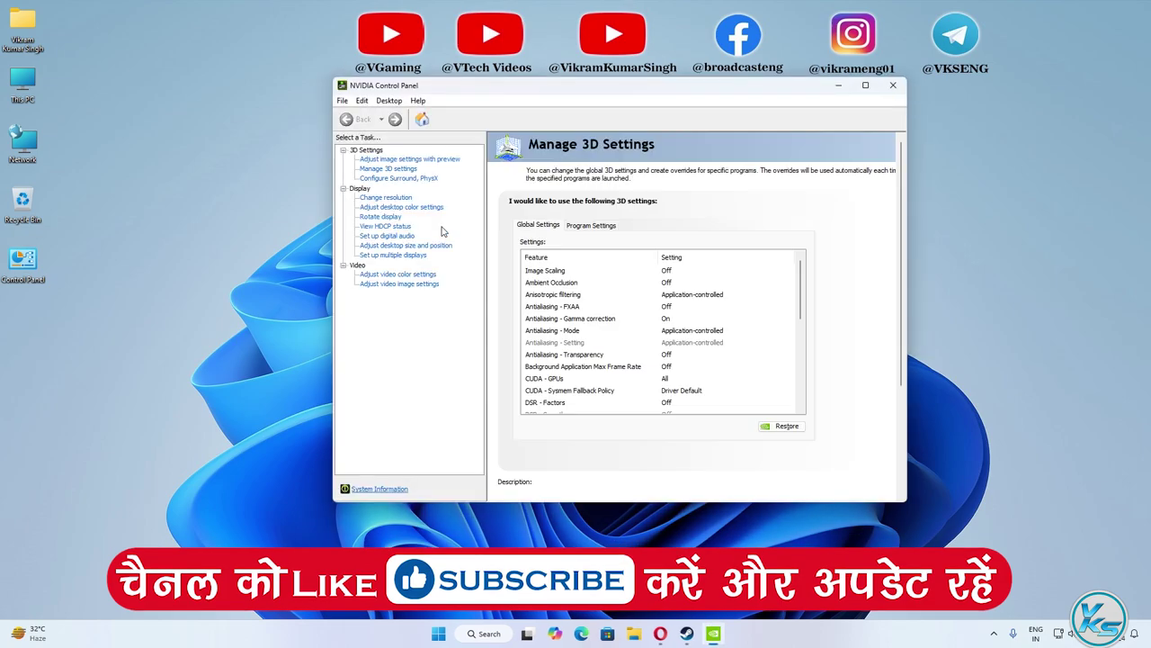
left_click(592, 229)
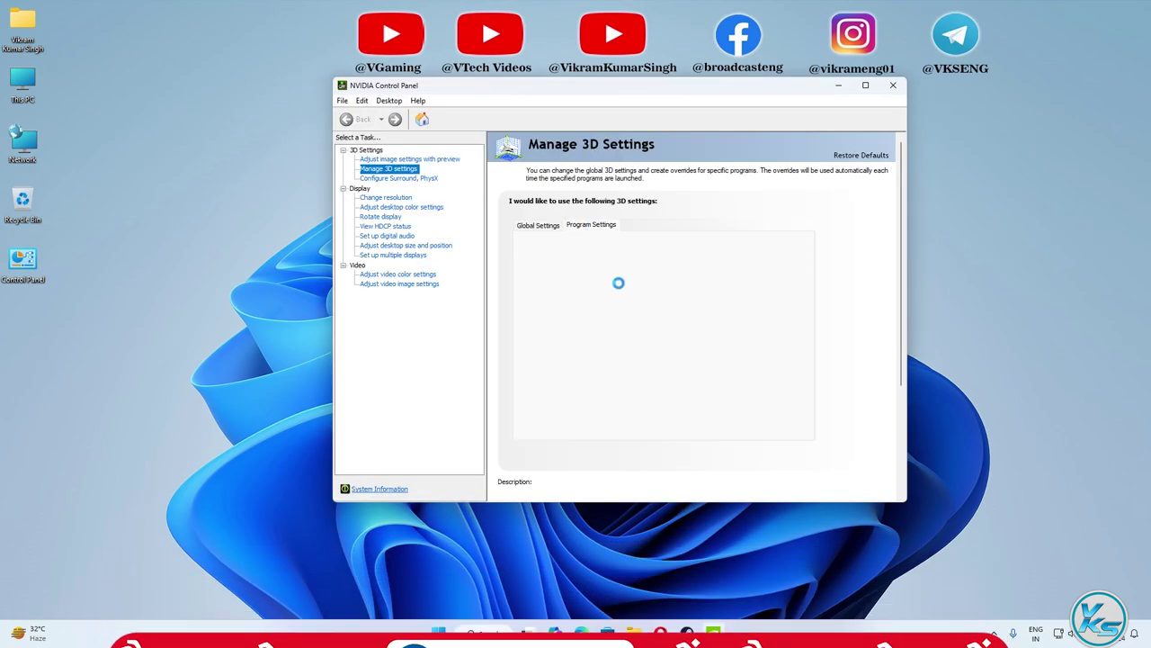
Add Baron from Alparslan Demo\Baron\Binaries\Win64 as a program to customize, apply the change, and close NVIDIA Control Panel
left_click(675, 255)
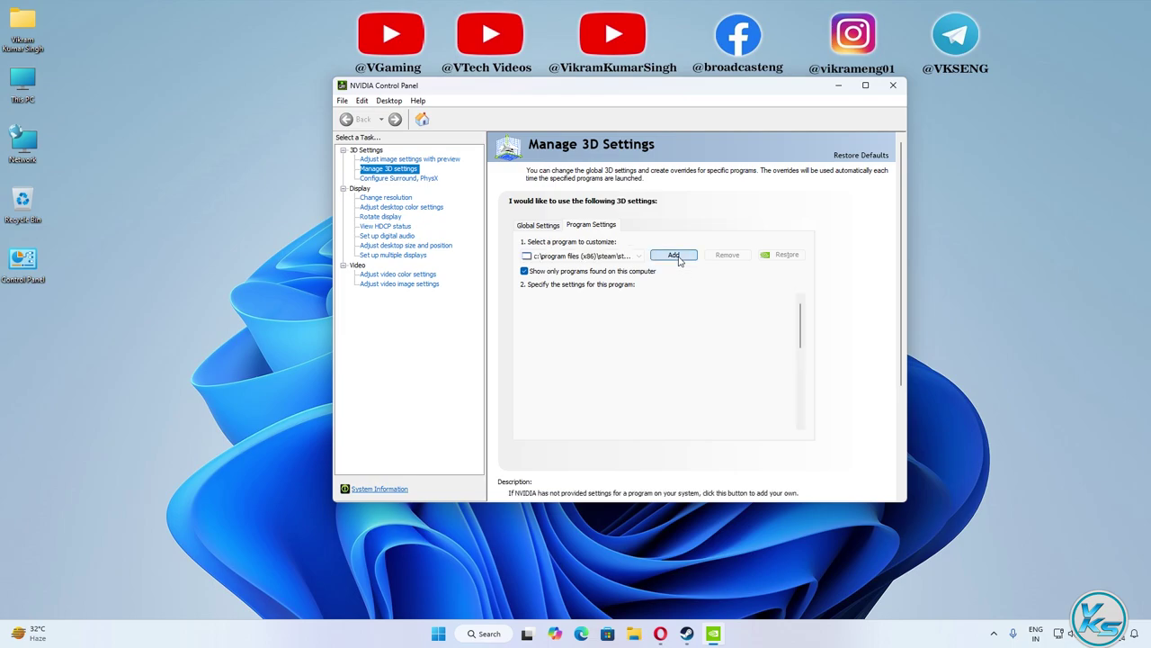
left_click(729, 402)
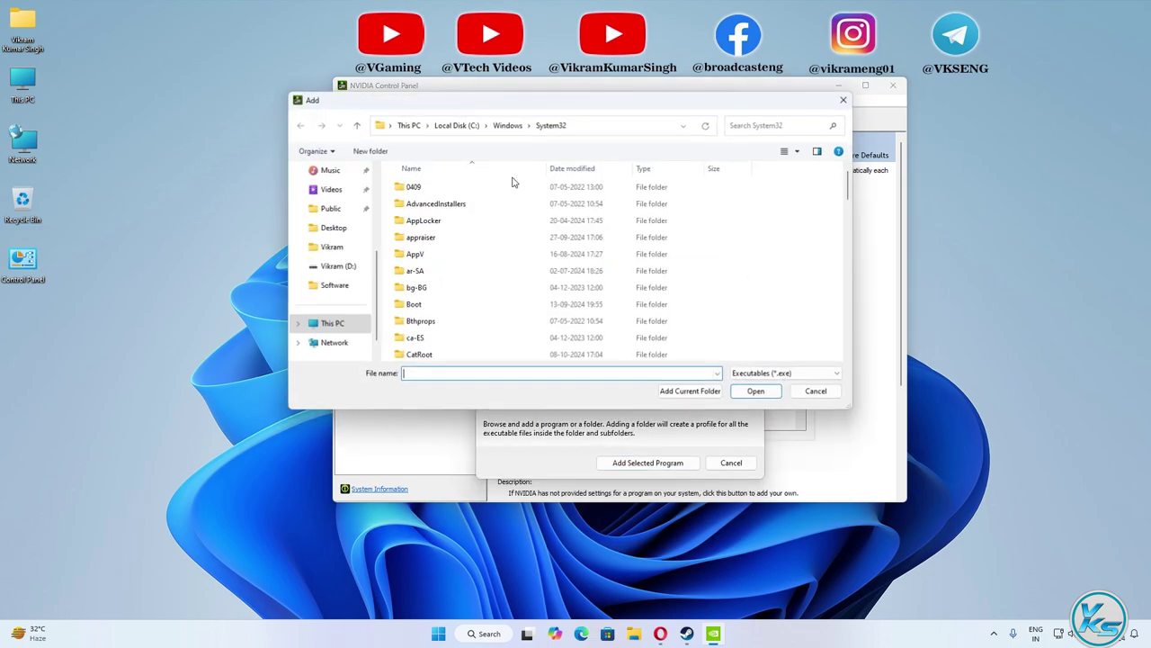
left_click(593, 126)
right_click(599, 128)
left_click(624, 183)
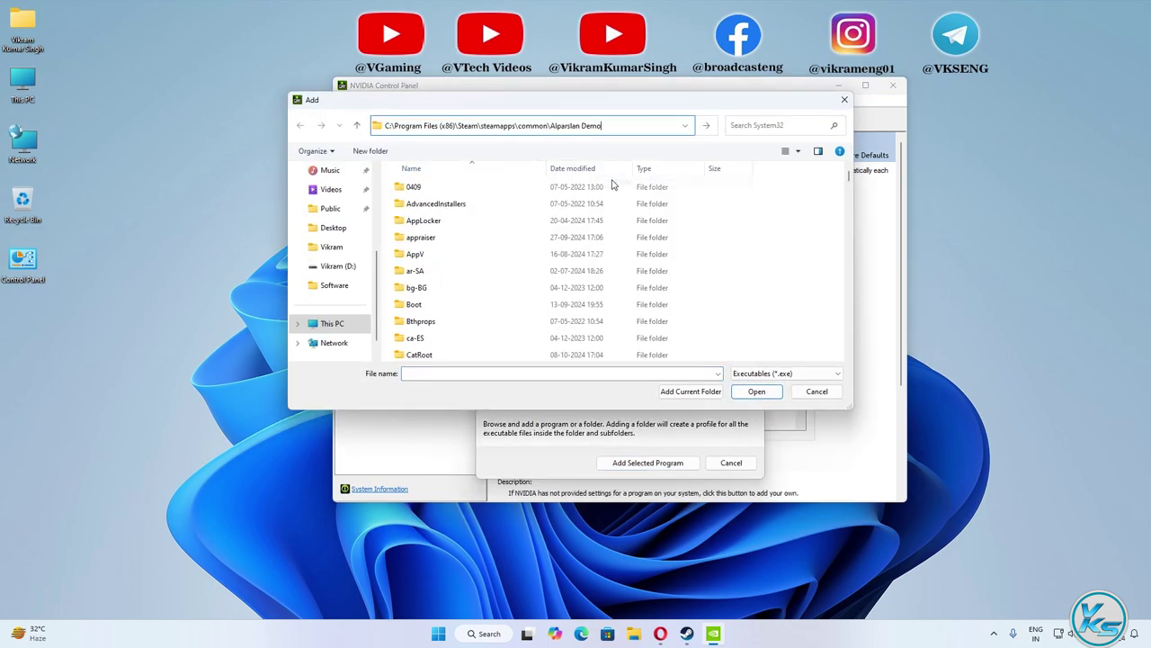
key("Return")
double_click(416, 185)
double_click(419, 191)
left_click(422, 204)
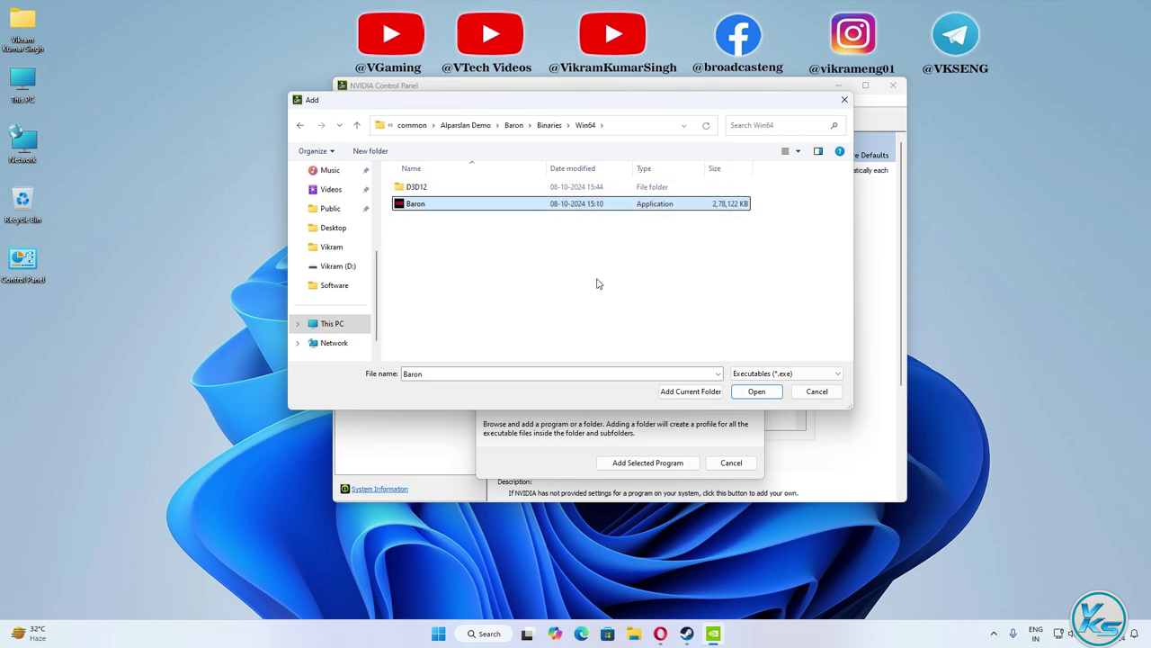
left_click(756, 392)
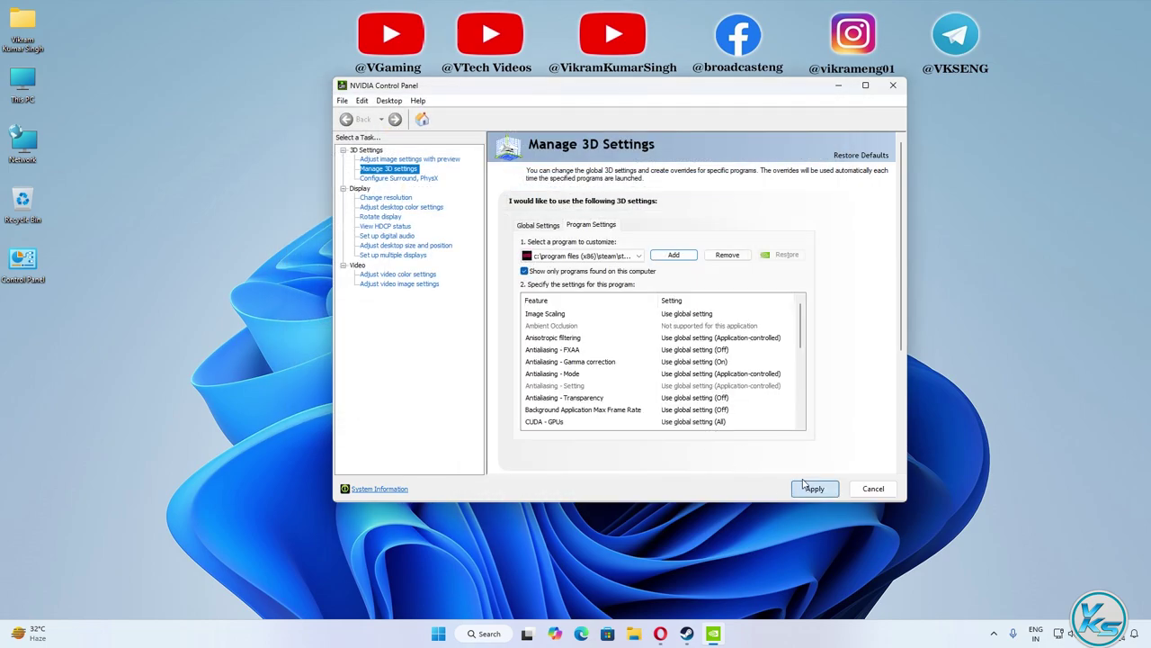
left_click(802, 488)
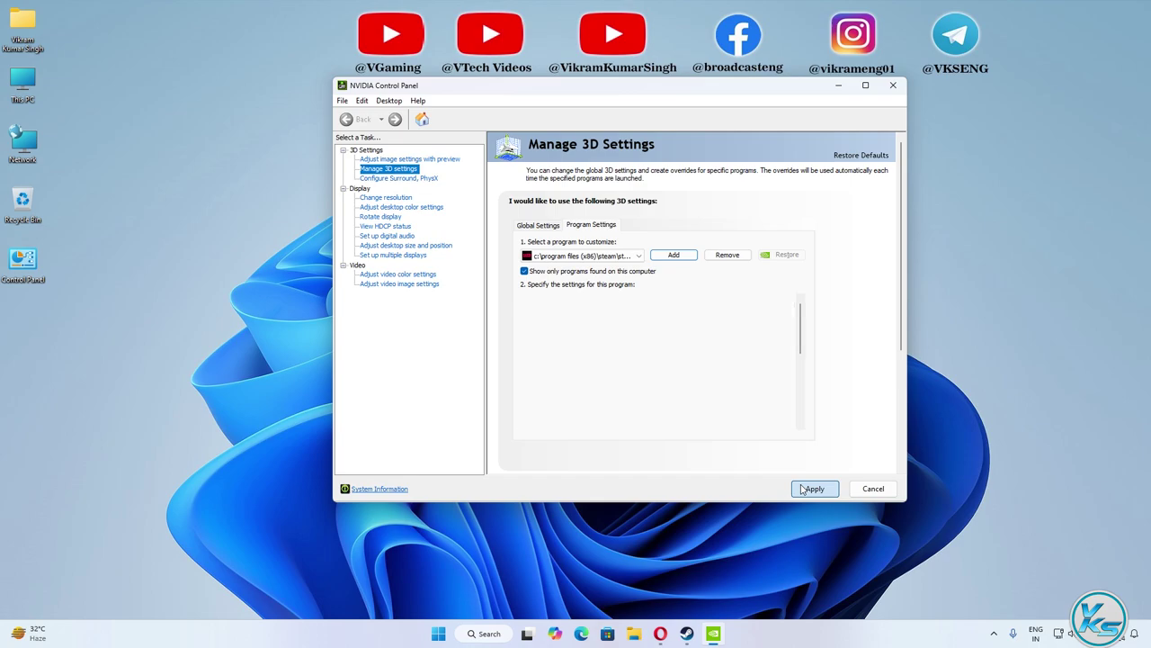
left_click(893, 87)
Open the Graphics settings by way of the Game Mode page in Windows Settings
right_click(453, 634)
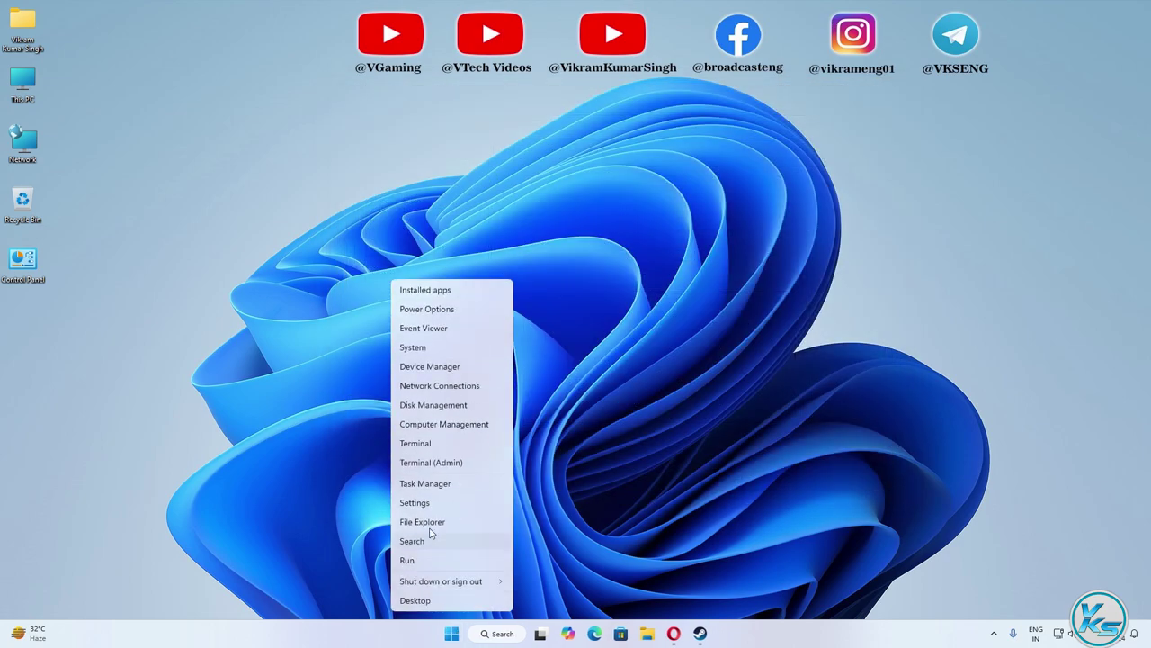
left_click(414, 503)
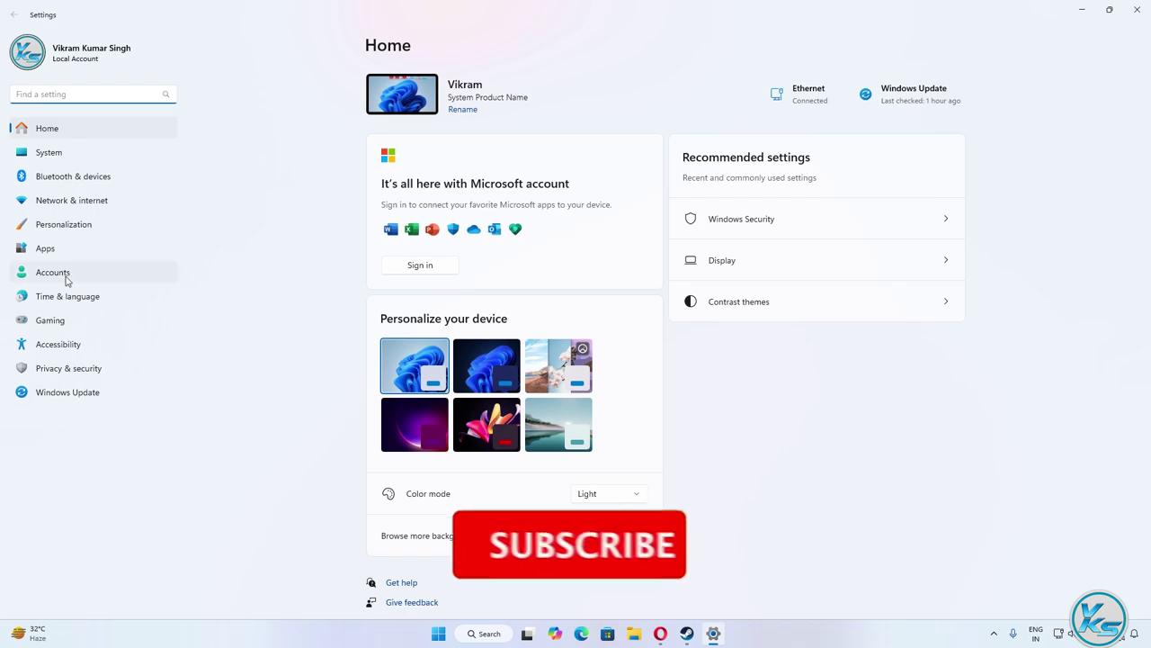
left_click(63, 323)
left_click(422, 184)
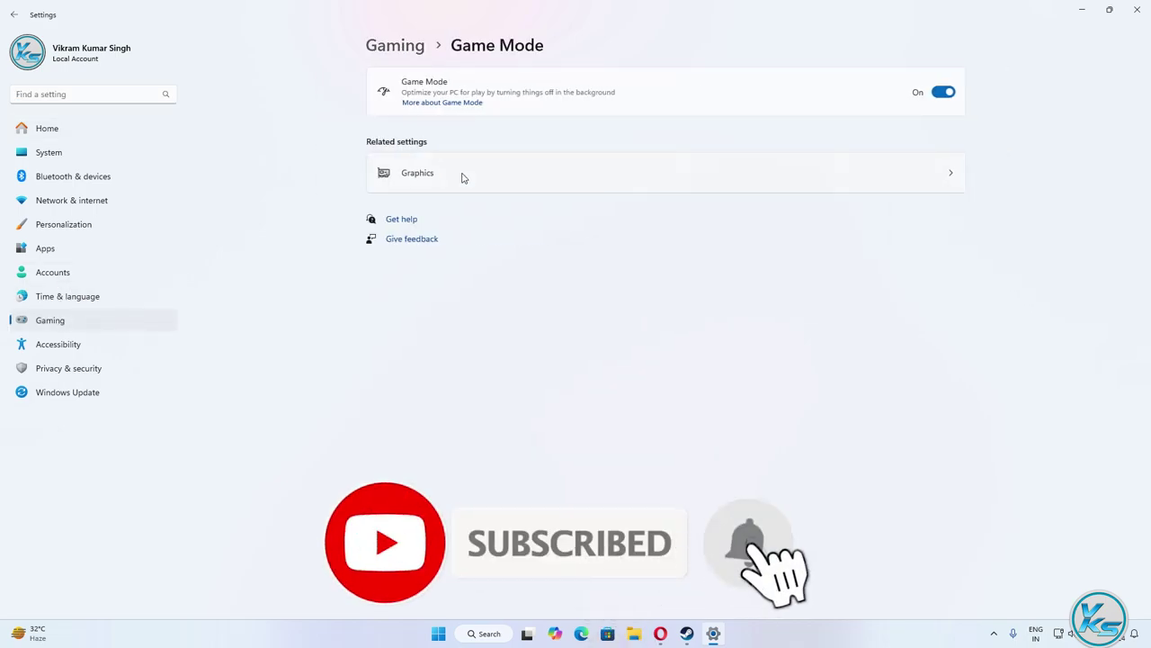
left_click(496, 172)
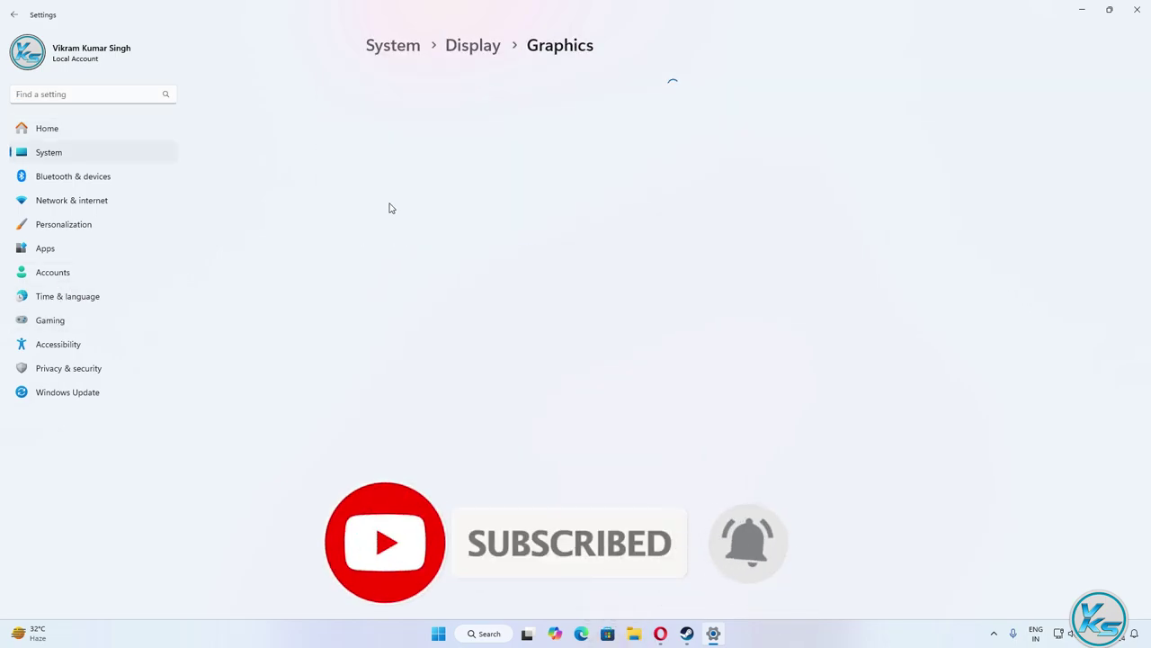
Add Baron from Alparslan Demo\Baron\Binaries\Win64 to the apps with custom graphics settings
left_click(401, 219)
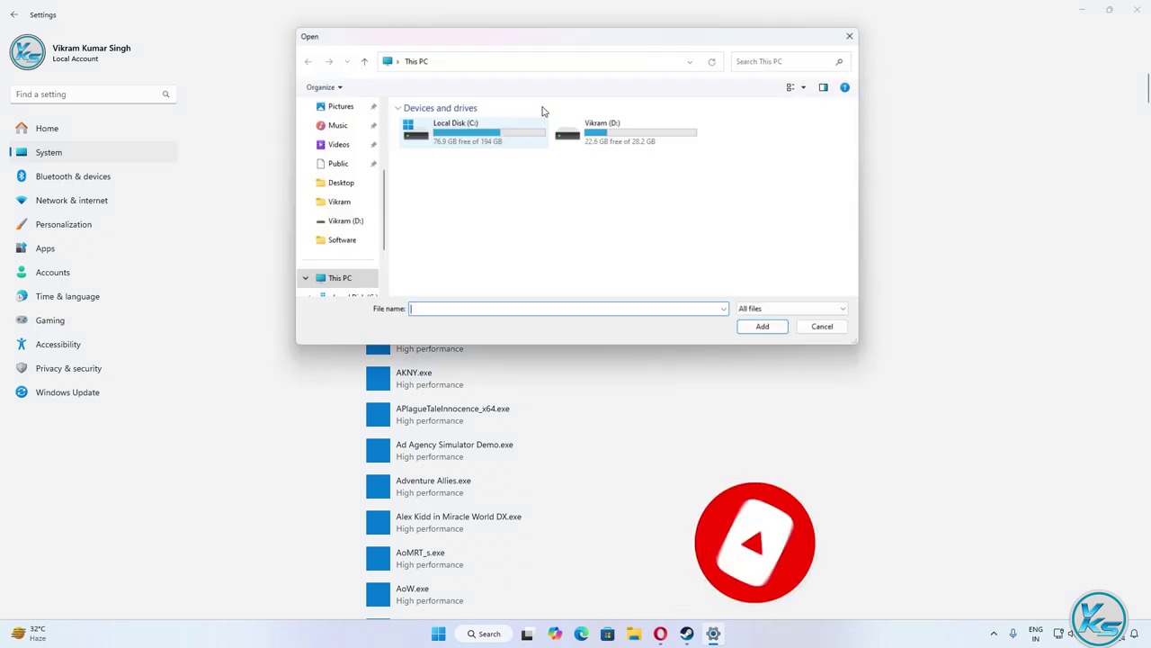
right_click(498, 61)
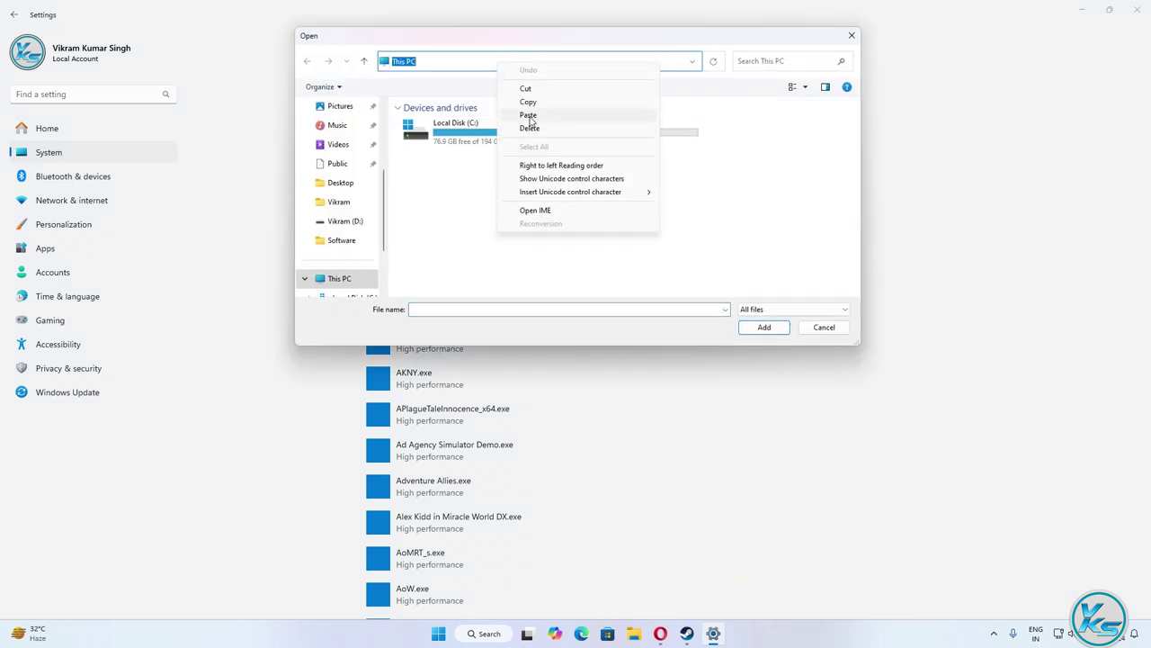
left_click(527, 113)
key("Return")
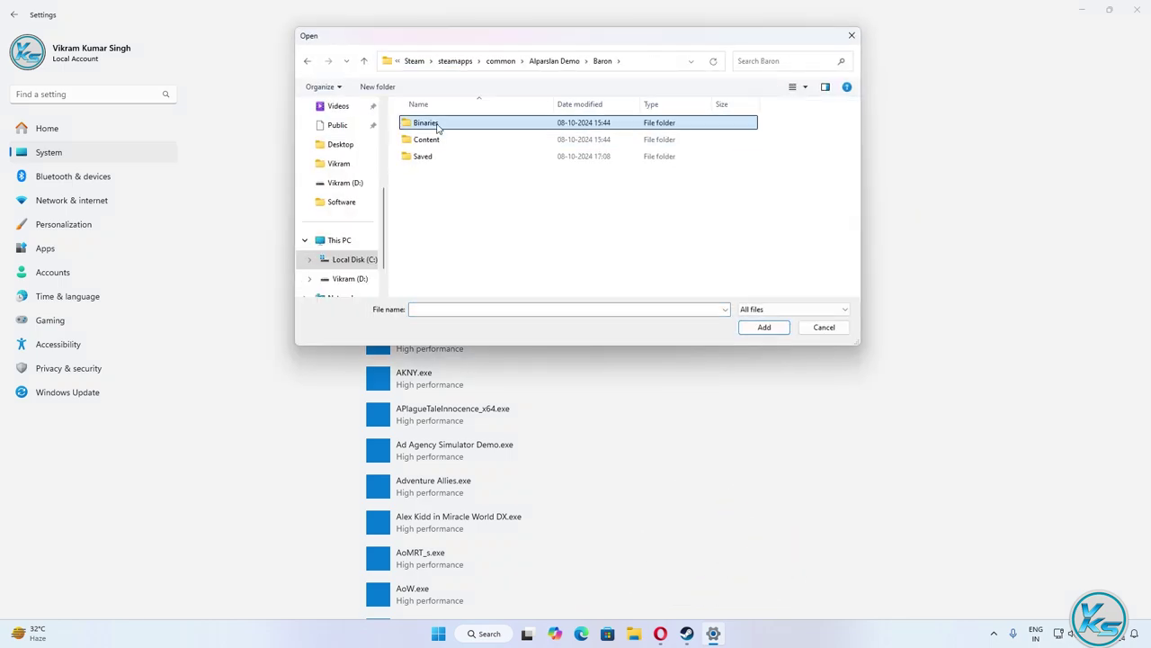
double_click(437, 126)
left_click(441, 140)
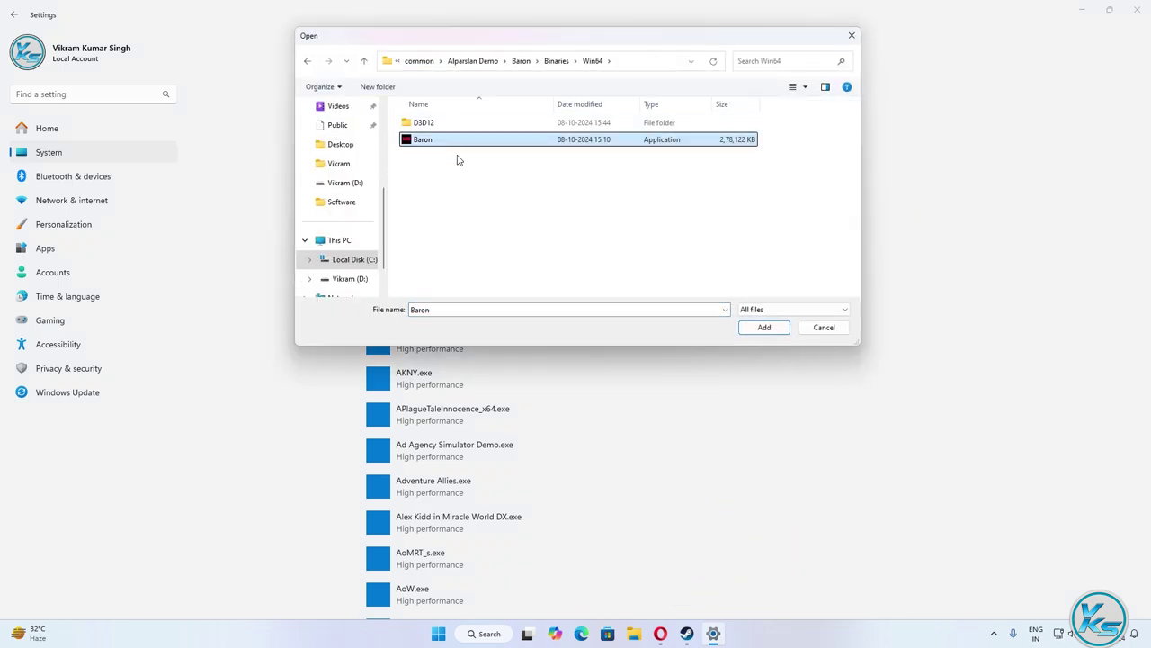
left_click(765, 328)
Set BARON's graphics preference to High performance and save it
left_click(529, 319)
left_click(490, 309)
left_click(521, 411)
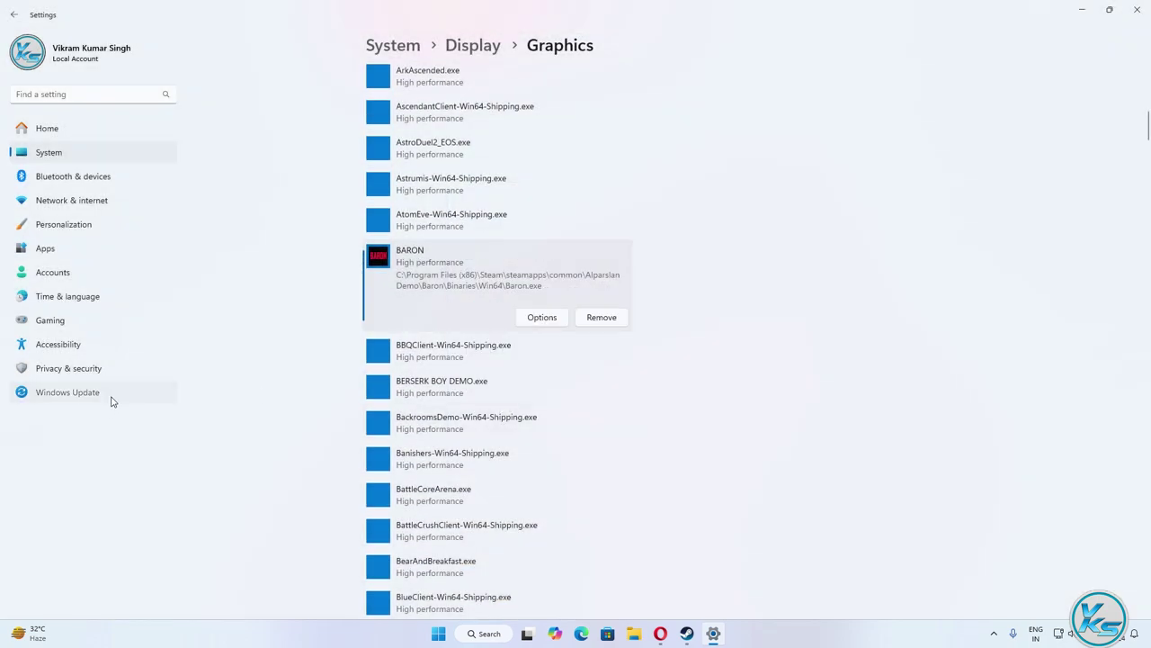
View the Windows Update page, and close Settings
left_click(105, 396)
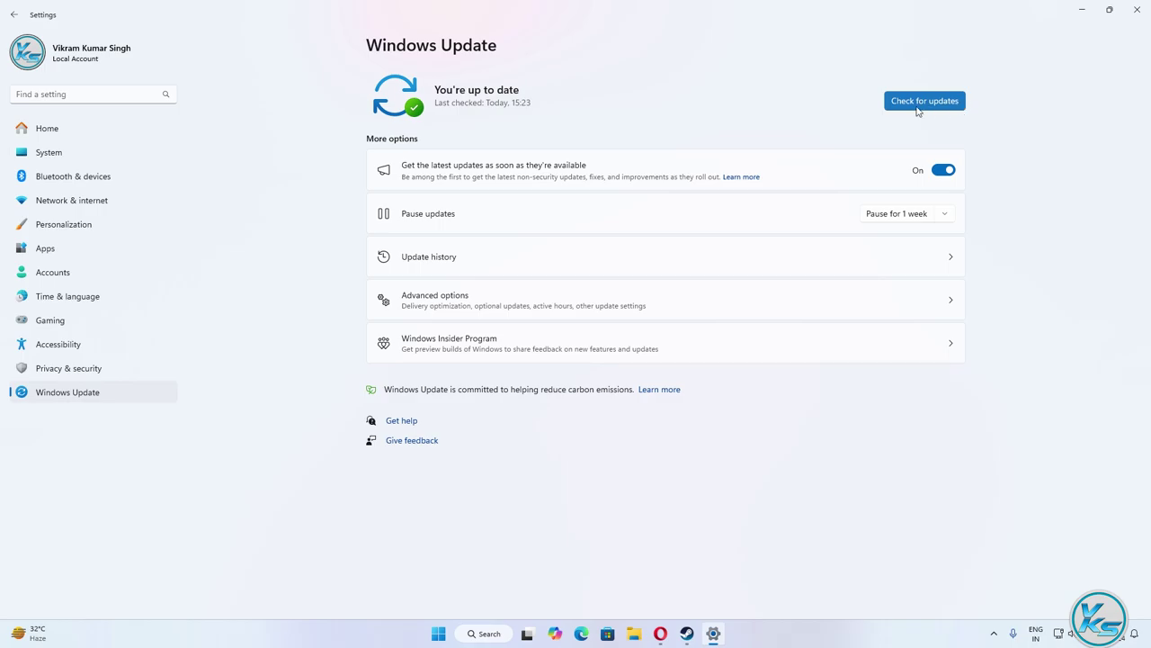
left_click(1136, 9)
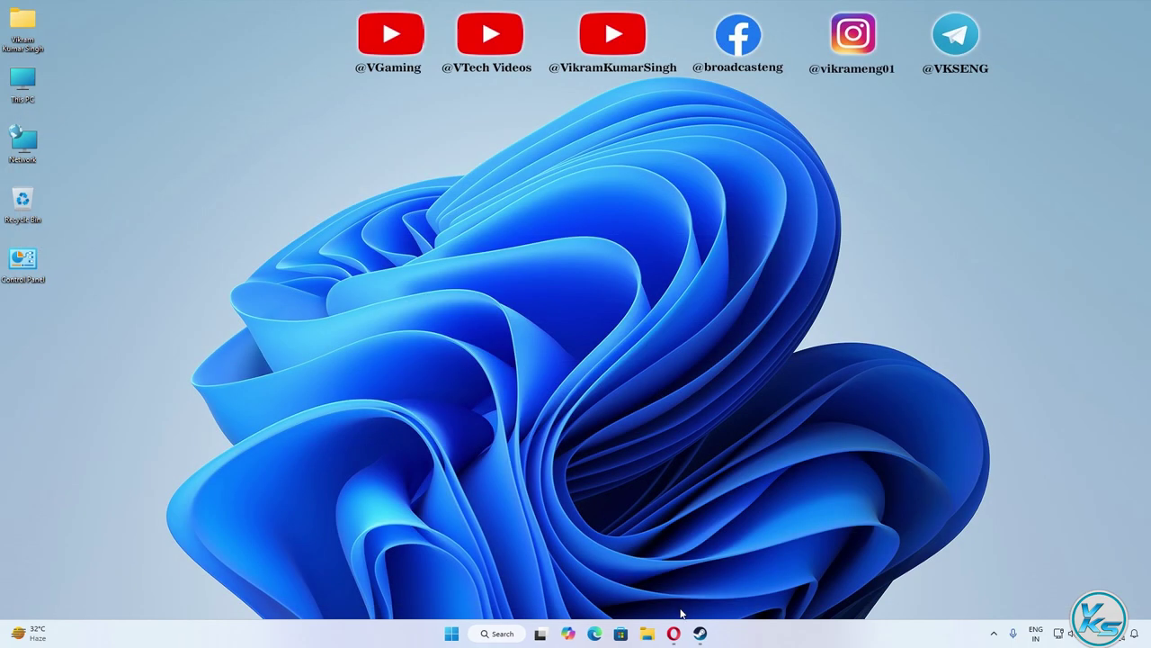
Switch to Steam, verify the integrity of Baron Demo's installed files, and close the game's properties
left_click(701, 633)
right_click(104, 356)
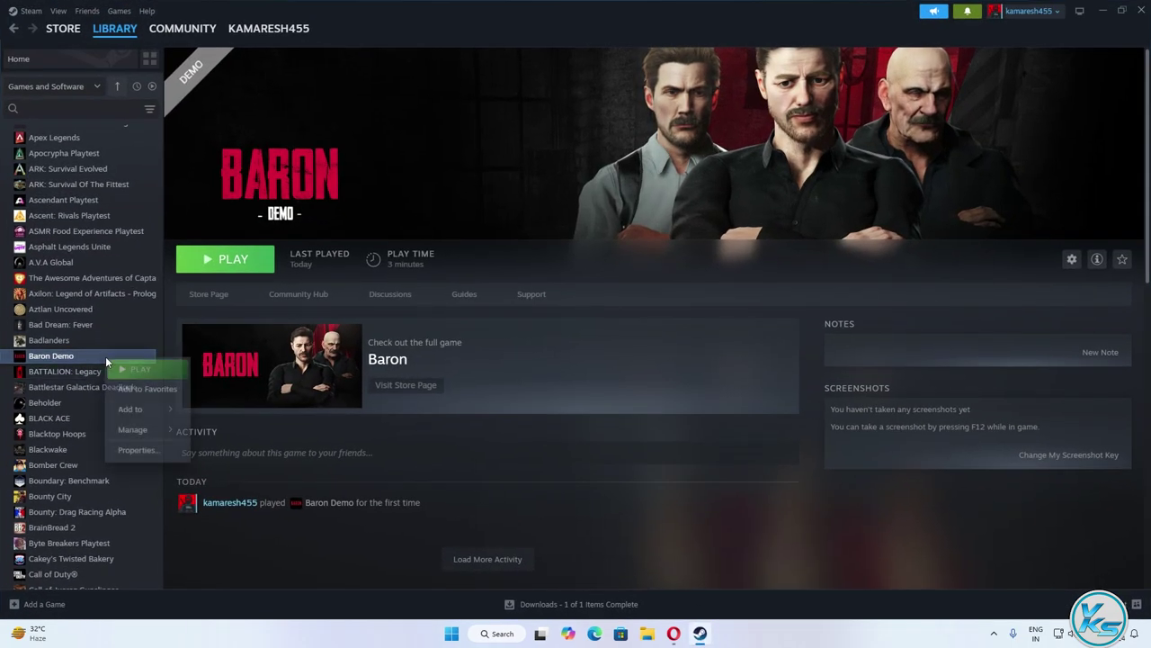
left_click(135, 449)
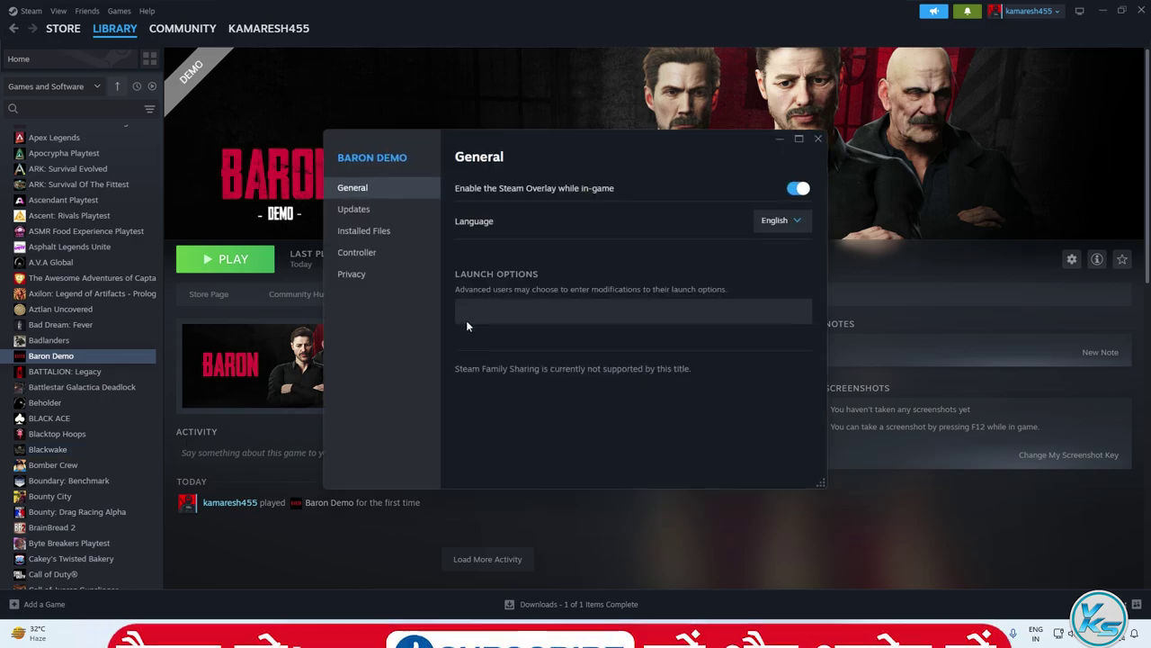
left_click(378, 231)
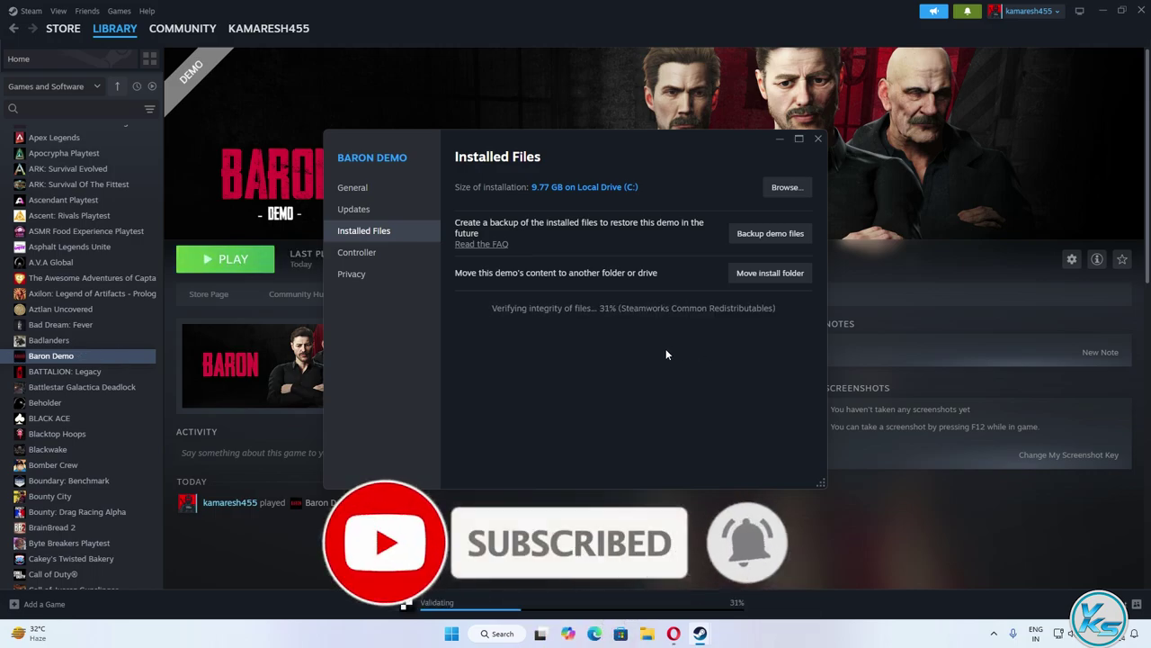
left_click(818, 140)
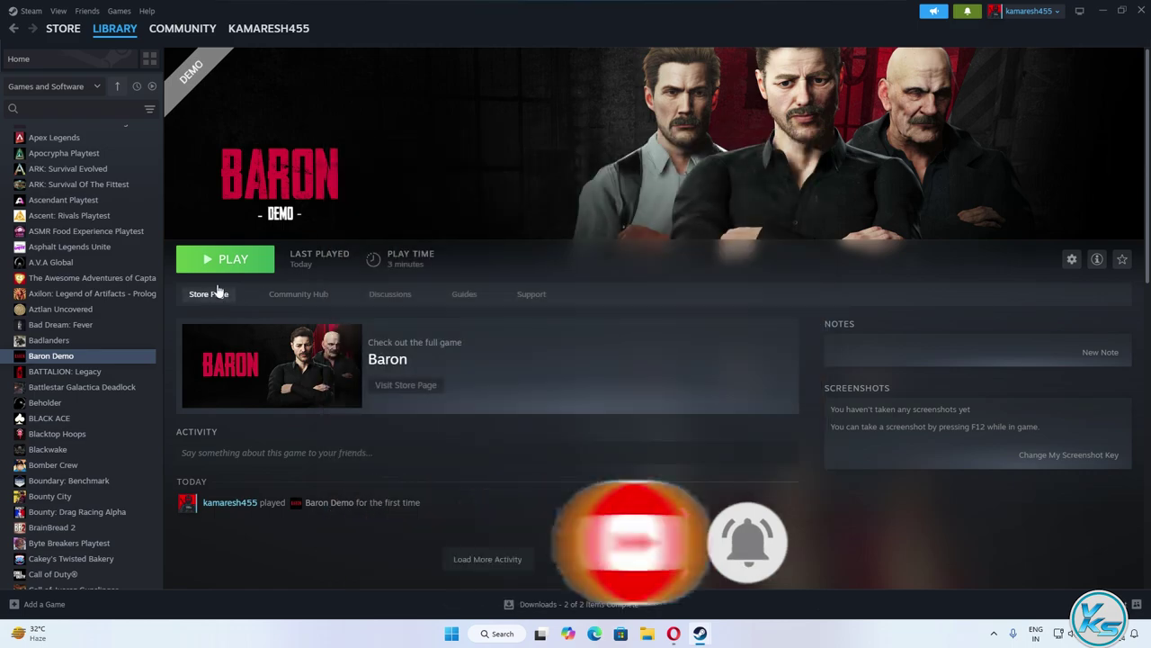
Launch Baron Demo and show the audio settings in the game's options
left_click(241, 268)
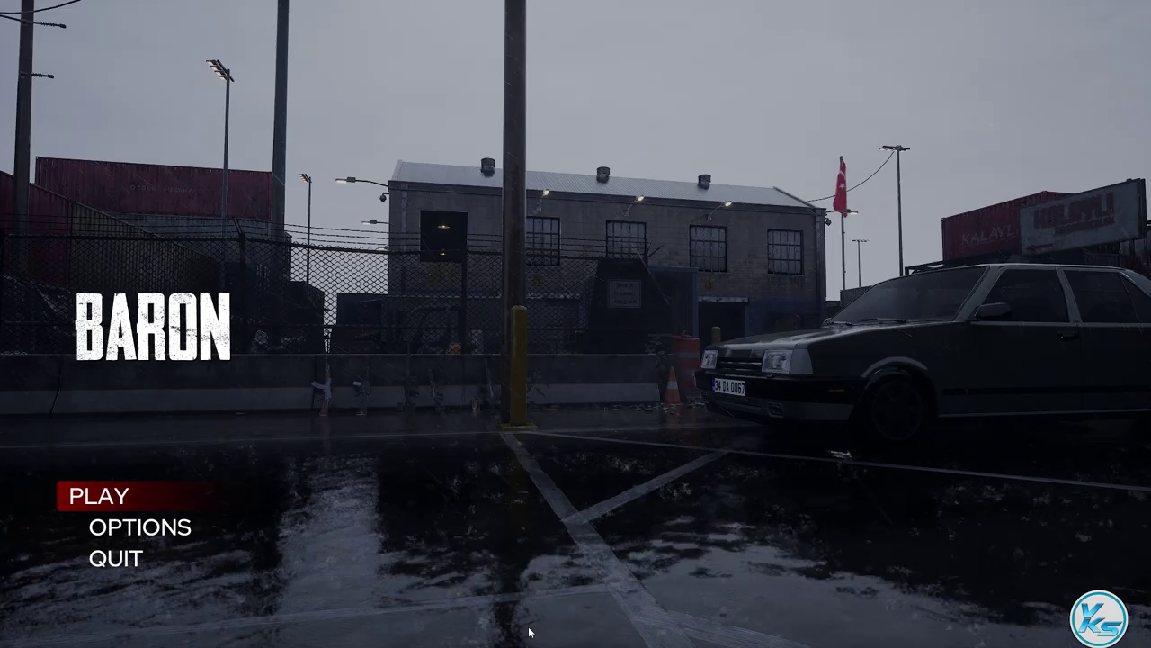
left_click(140, 527)
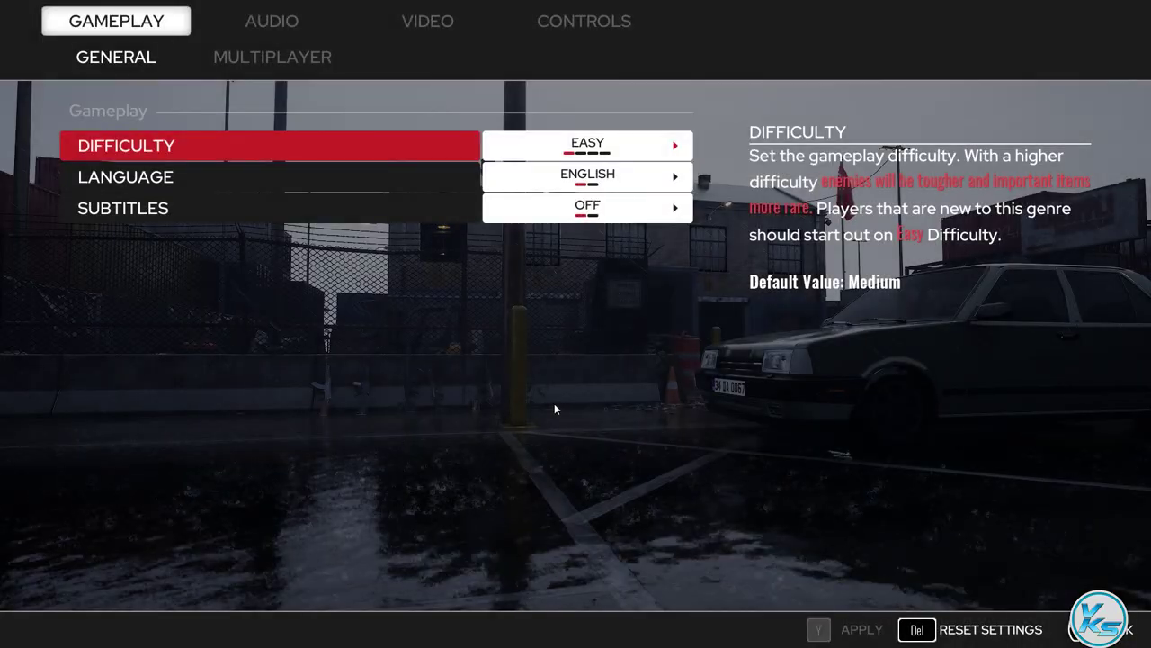
left_click(274, 22)
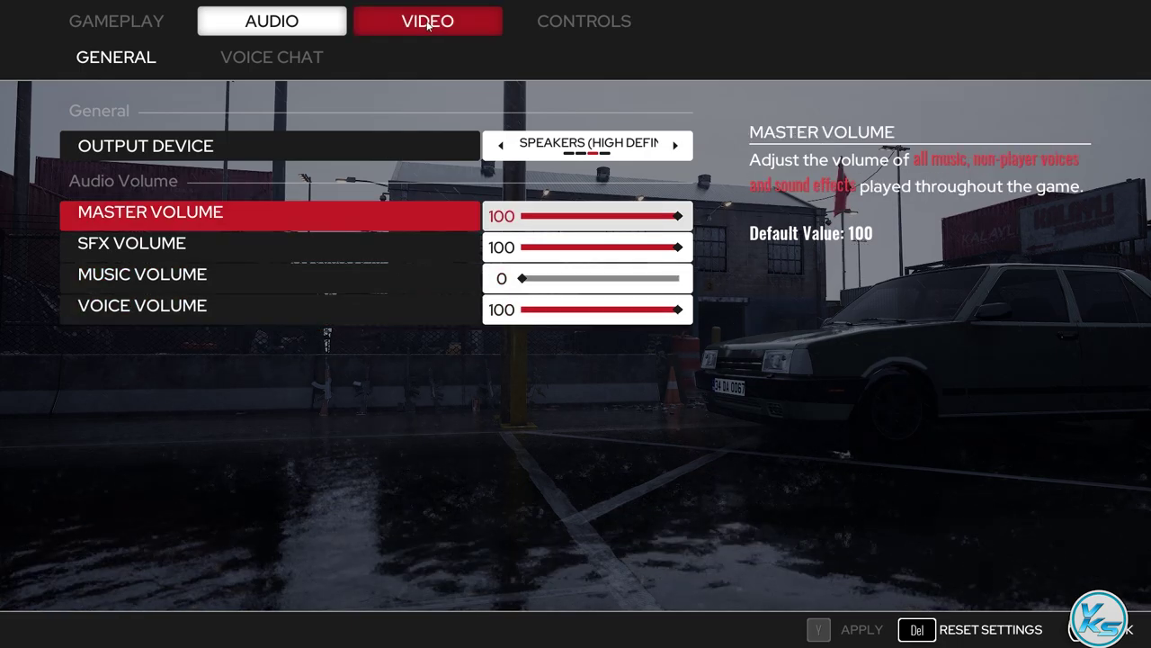